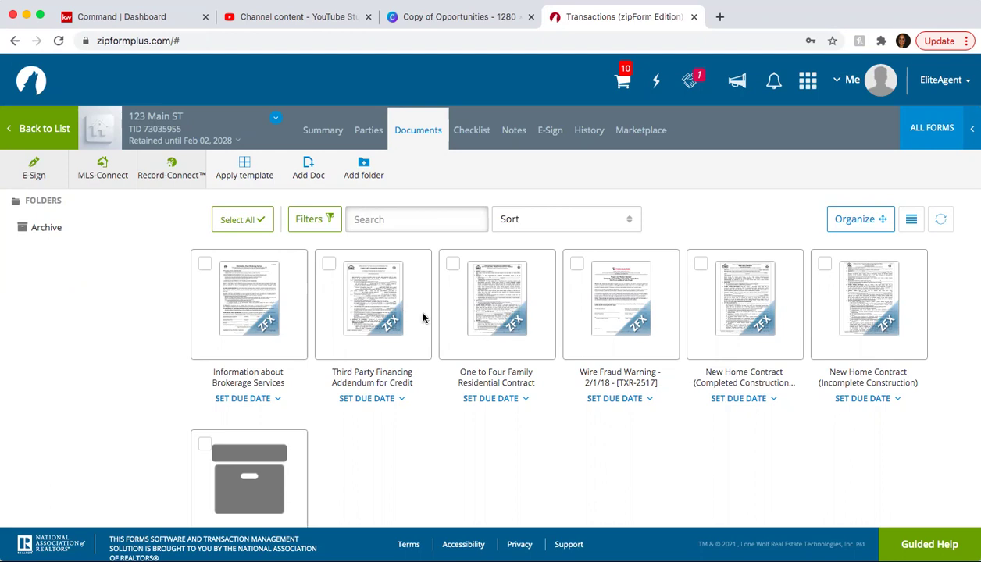
# - Glance at the One to Four Family contract, then delete the Completed Construction New Home Contract
pyautogui.click(490, 310)
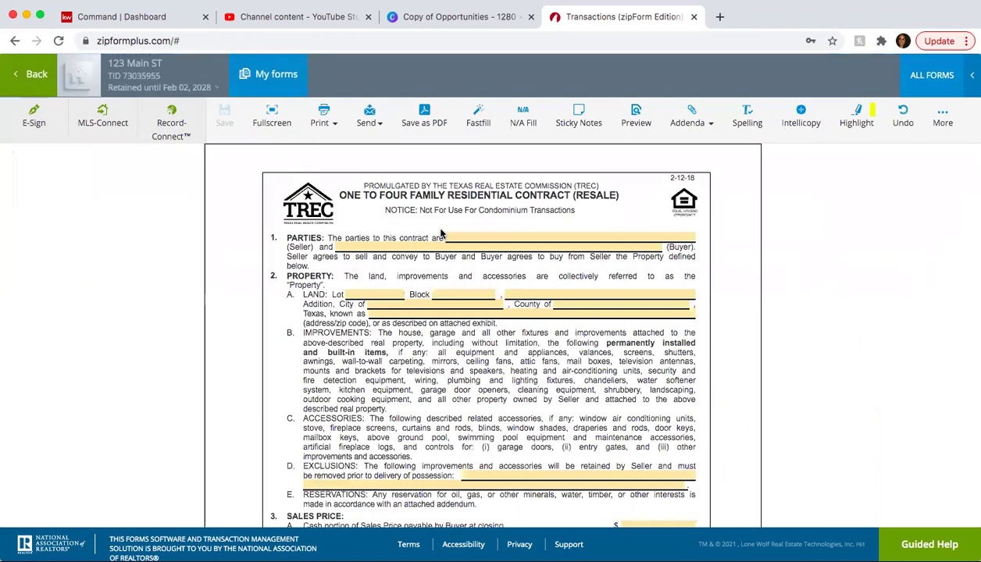
pyautogui.click(16, 83)
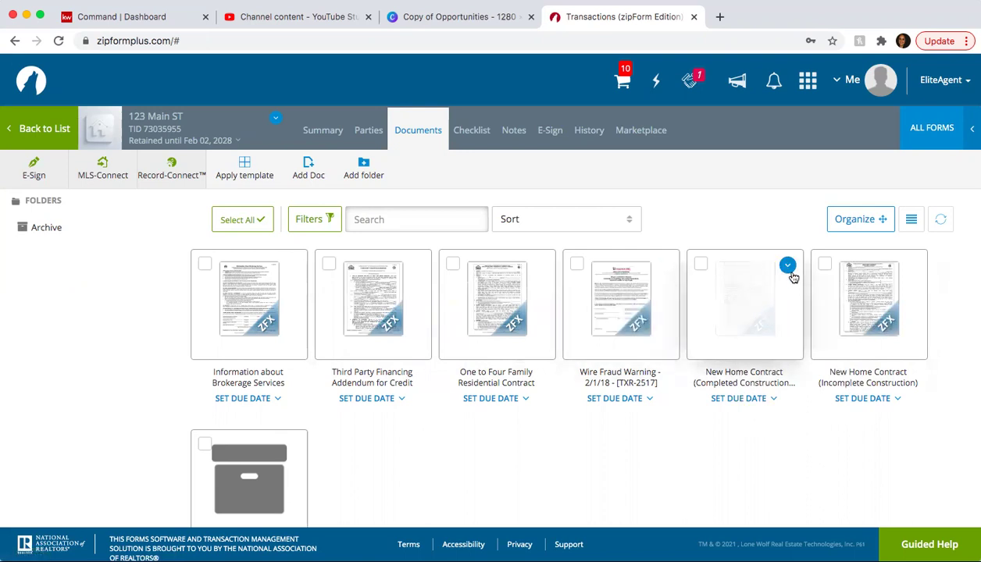
pyautogui.click(791, 271)
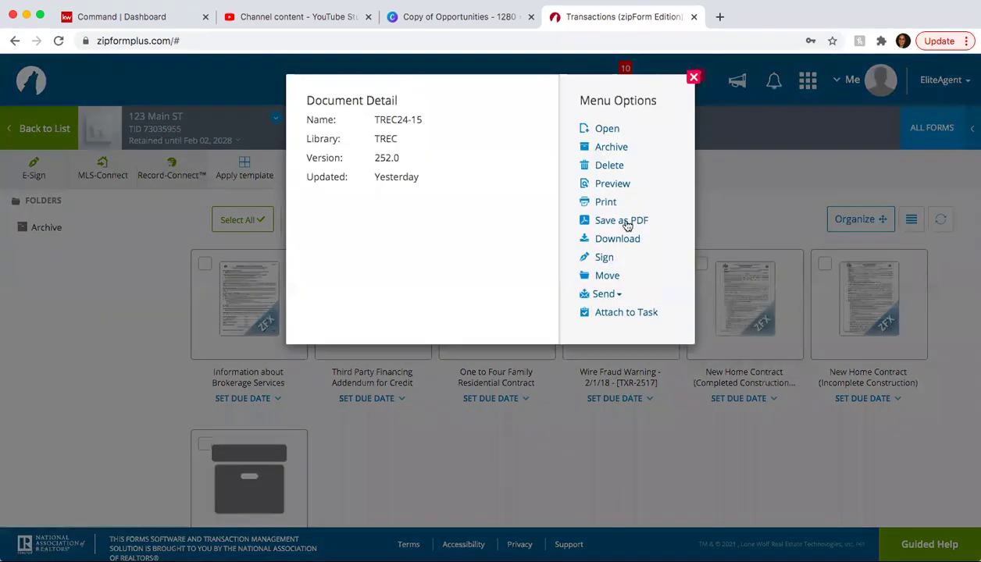
pyautogui.click(608, 164)
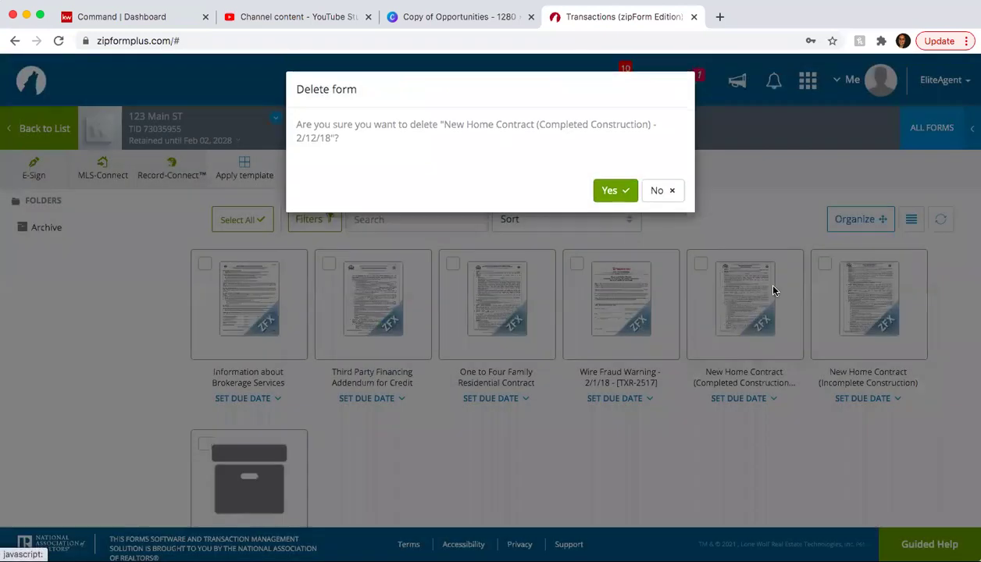
pyautogui.click(615, 192)
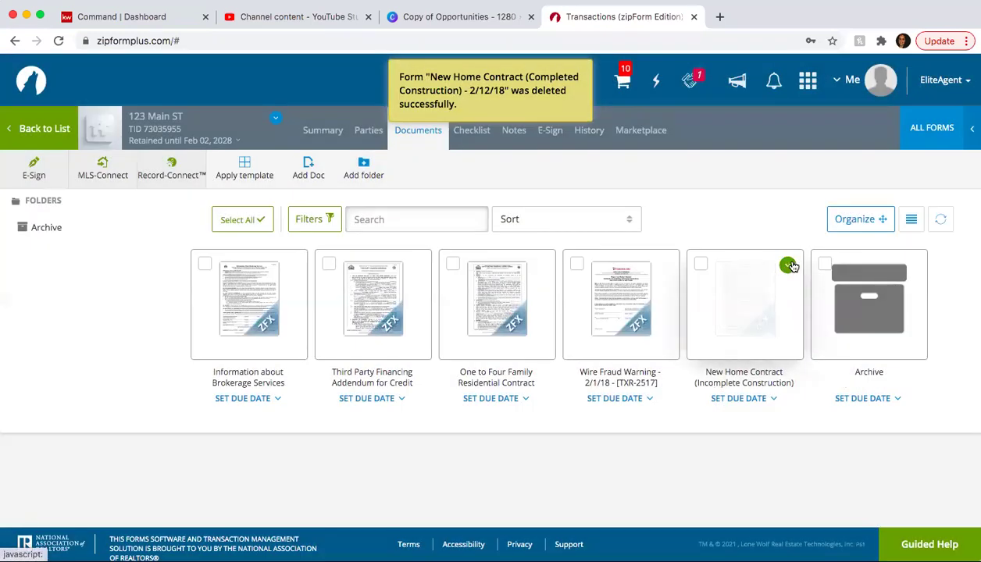
# - Delete the Incomplete Construction New Home Contract as well
pyautogui.click(788, 265)
pyautogui.click(609, 165)
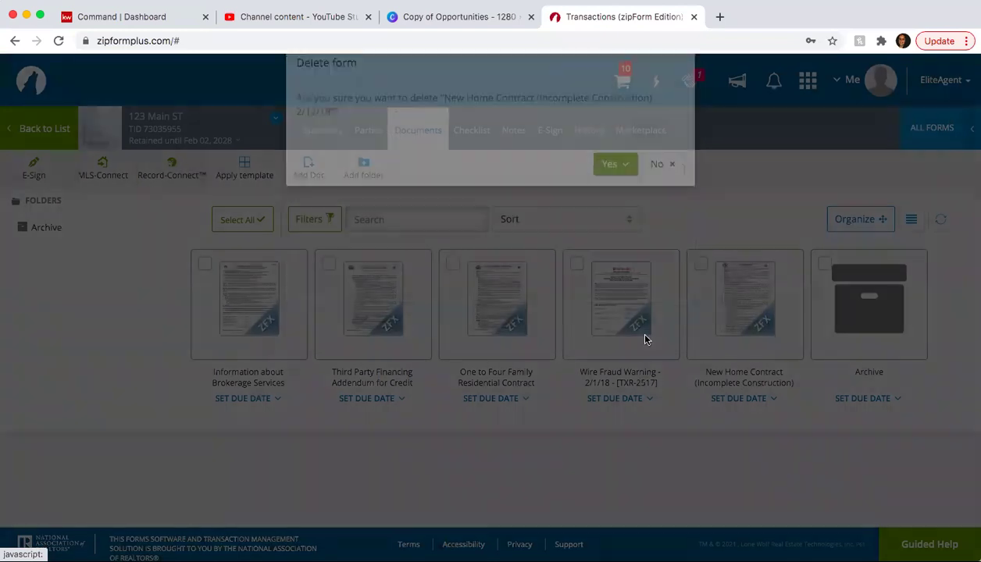
pyautogui.click(613, 195)
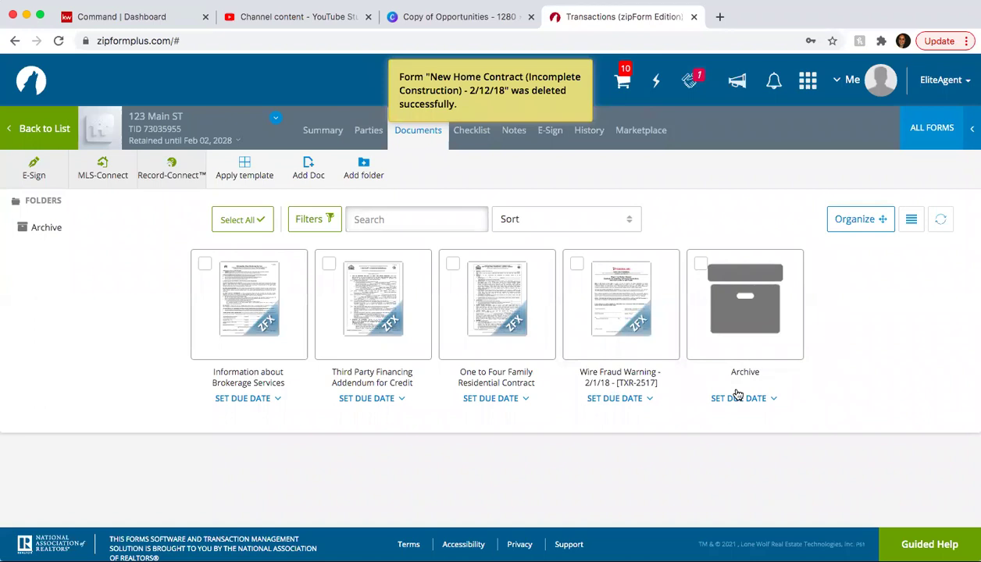
# - Open the One to Four Family Residential Contract and fill in the seller's name under Parties
pyautogui.click(503, 311)
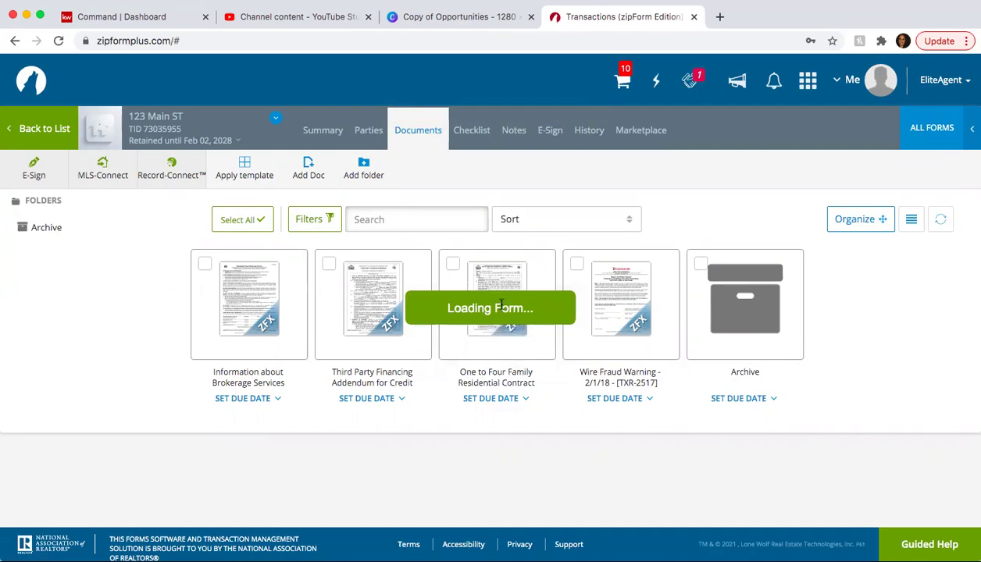
pyautogui.scroll(-20, 501, 304)
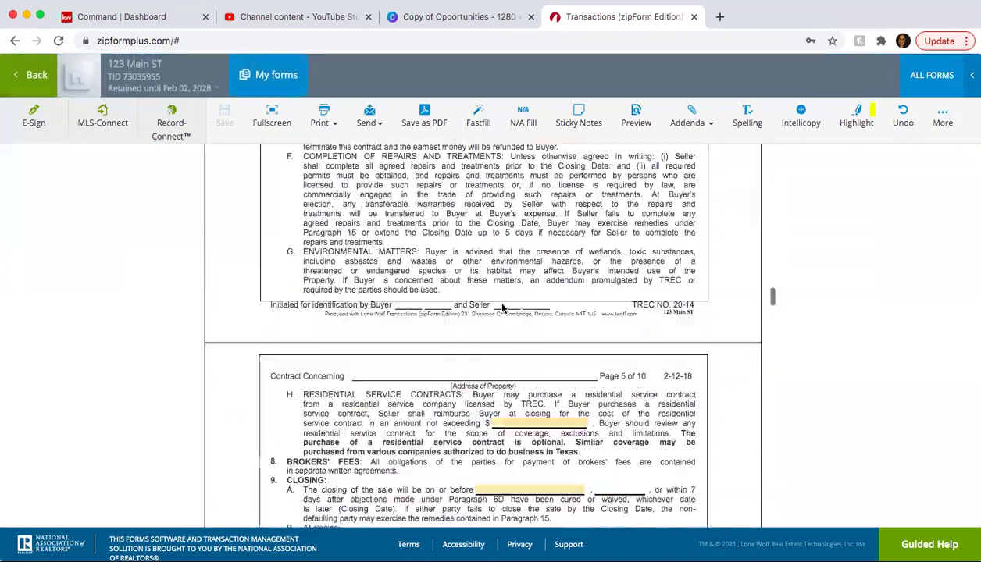
pyautogui.scroll(-20, 501, 305)
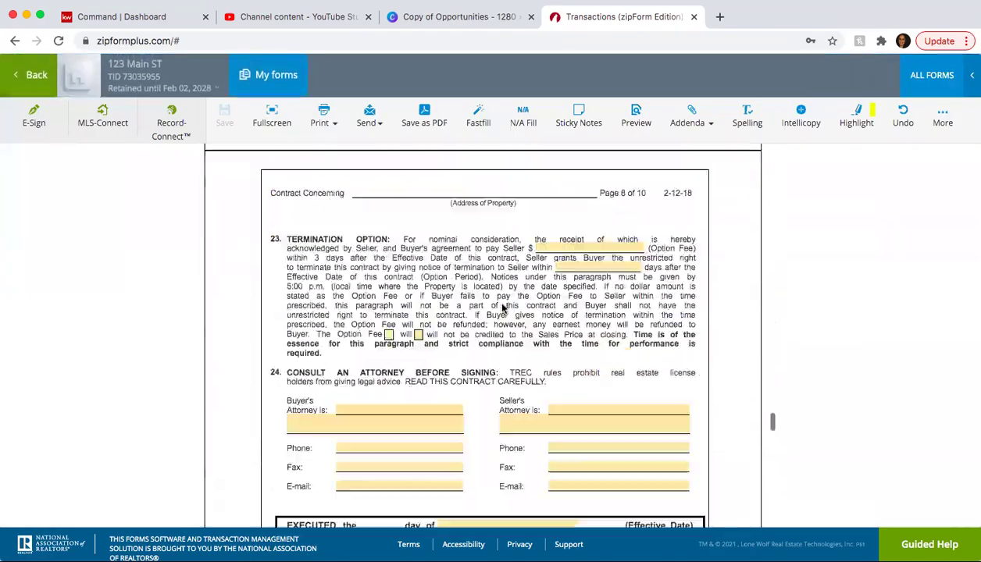
pyautogui.scroll(-1, 500, 305)
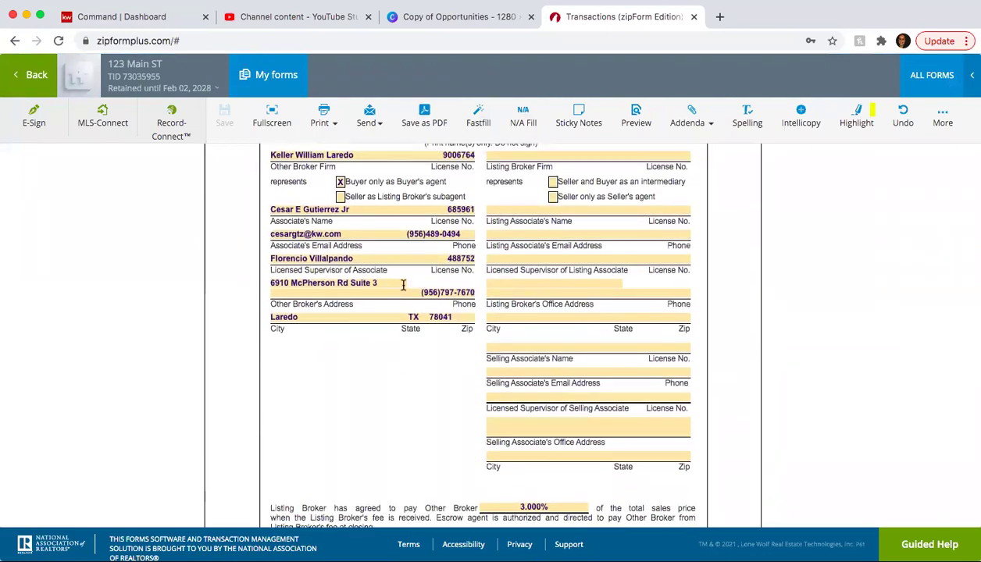
pyautogui.scroll(20, 403, 285)
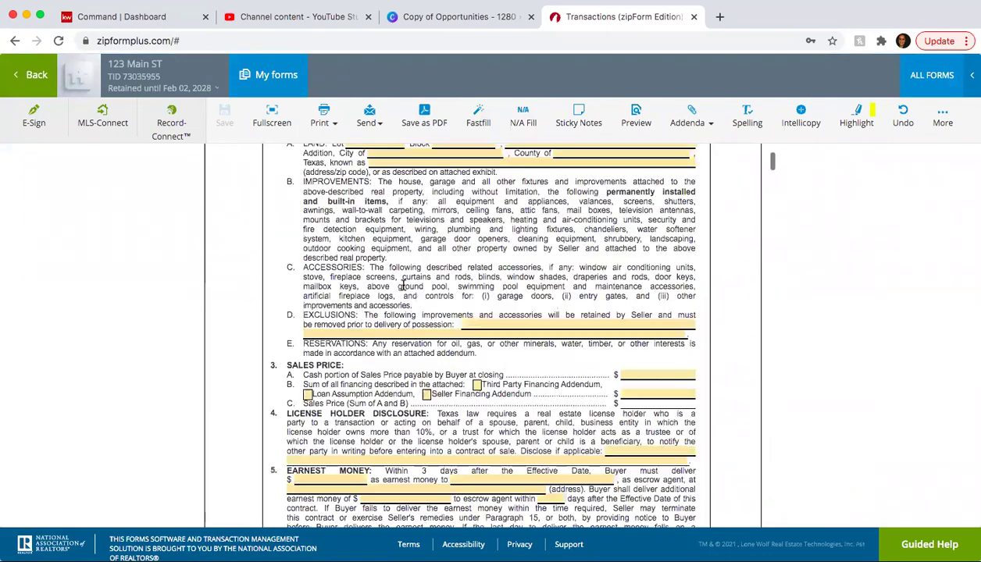
pyautogui.click(503, 241)
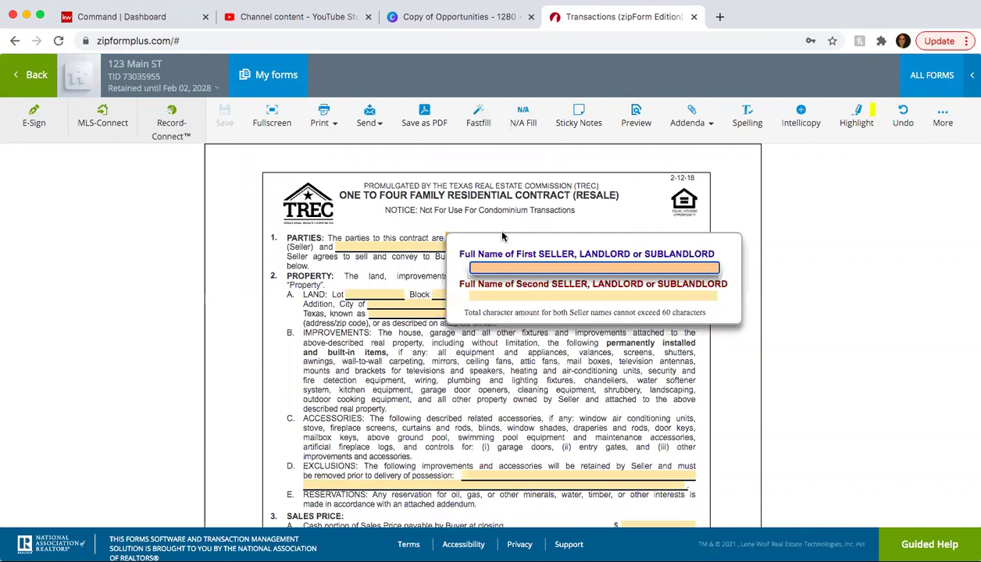
pyautogui.write('Buy')
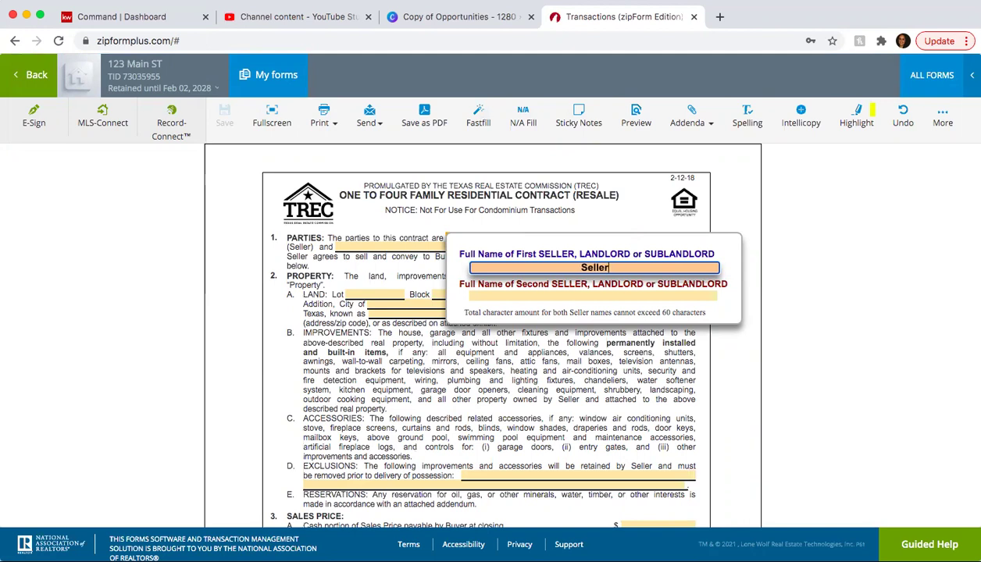
pyautogui.write('One')
pyautogui.click(511, 383)
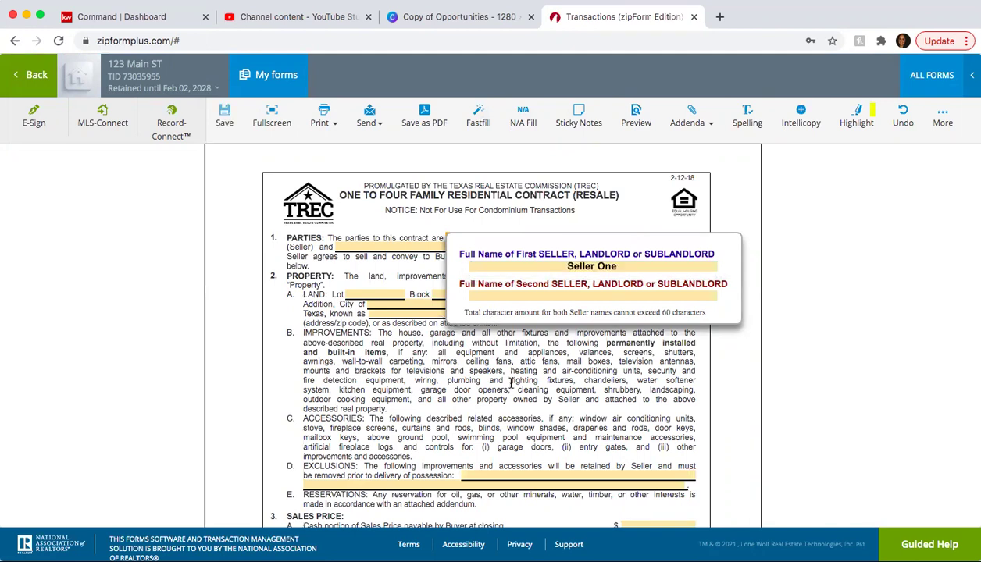
# - Enter Buyer One as the buyer and save the contract
pyautogui.click(471, 246)
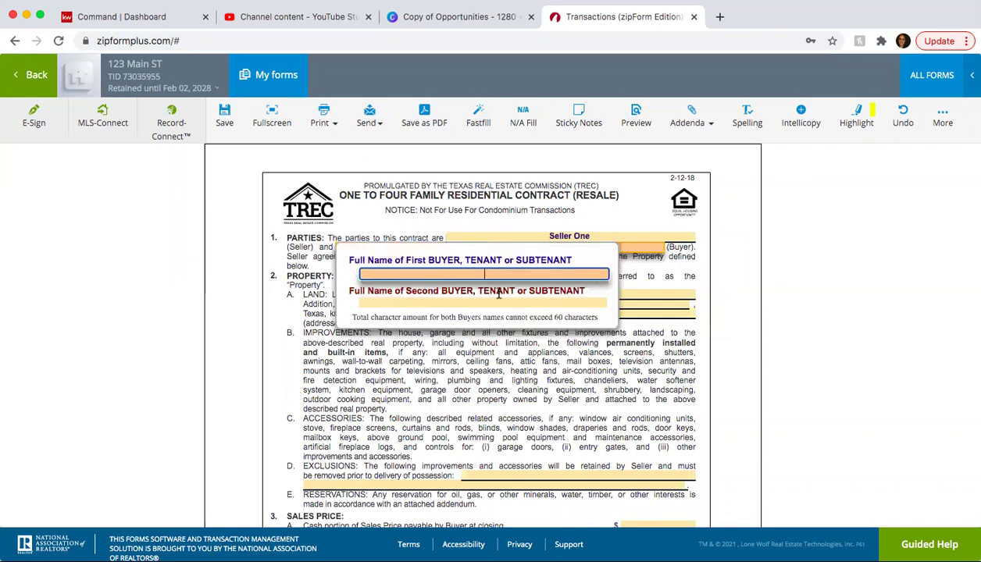
pyautogui.write('Buyer One')
pyautogui.click(504, 406)
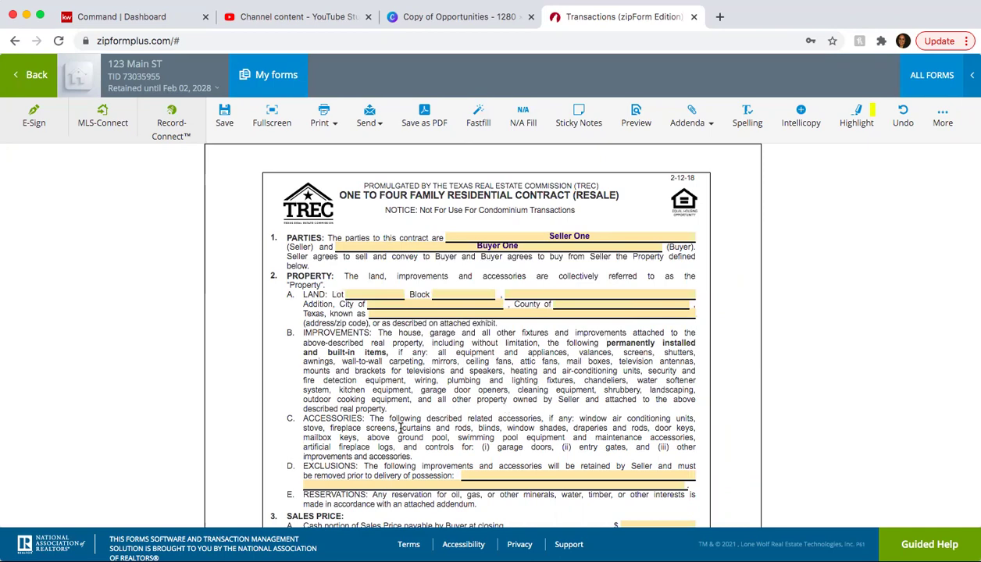
pyautogui.scroll(-5, 392, 414)
pyautogui.scroll(3, 395, 402)
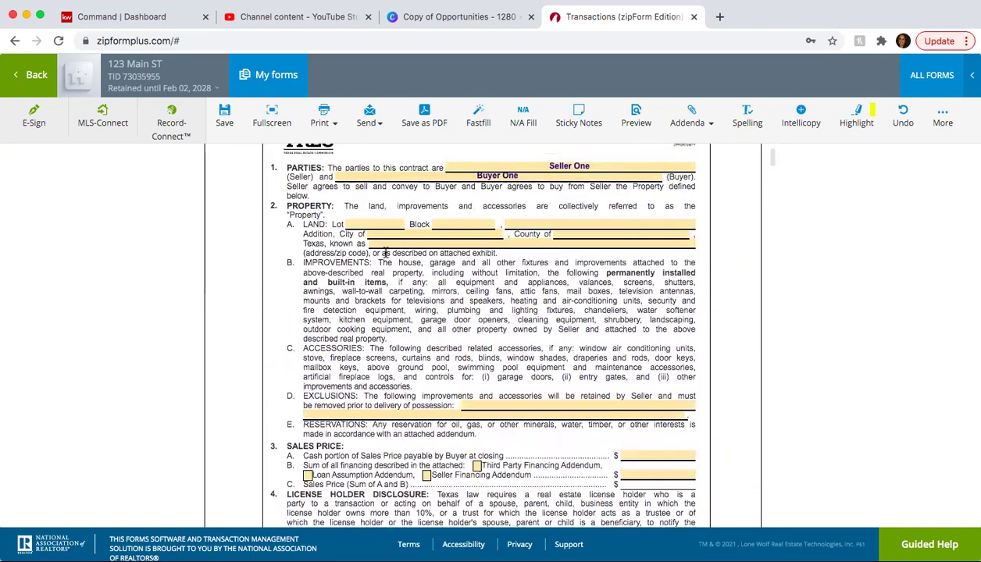
pyautogui.scroll(-5, 453, 386)
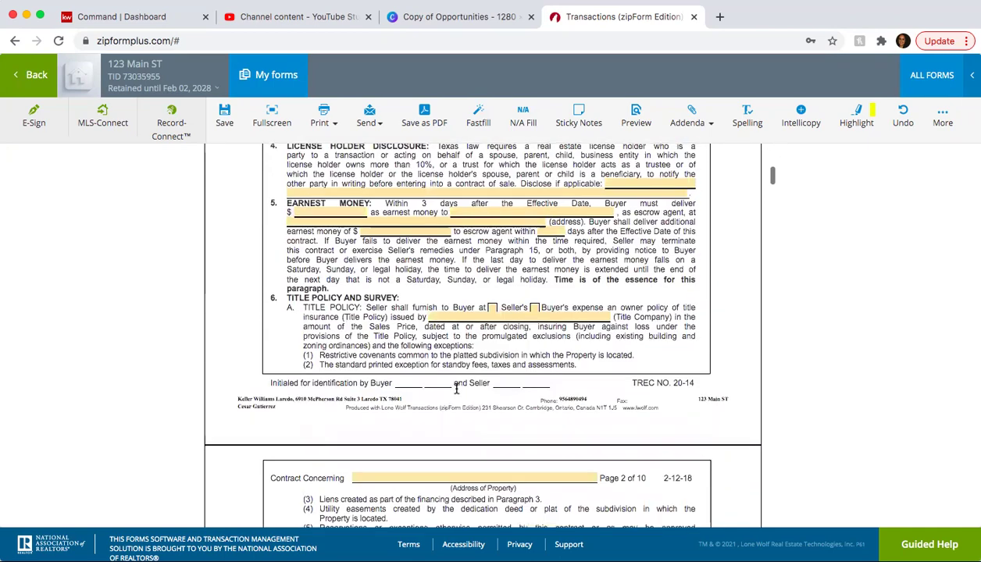
pyautogui.scroll(8, 456, 388)
pyautogui.scroll(-6, 456, 388)
pyautogui.scroll(-5, 456, 388)
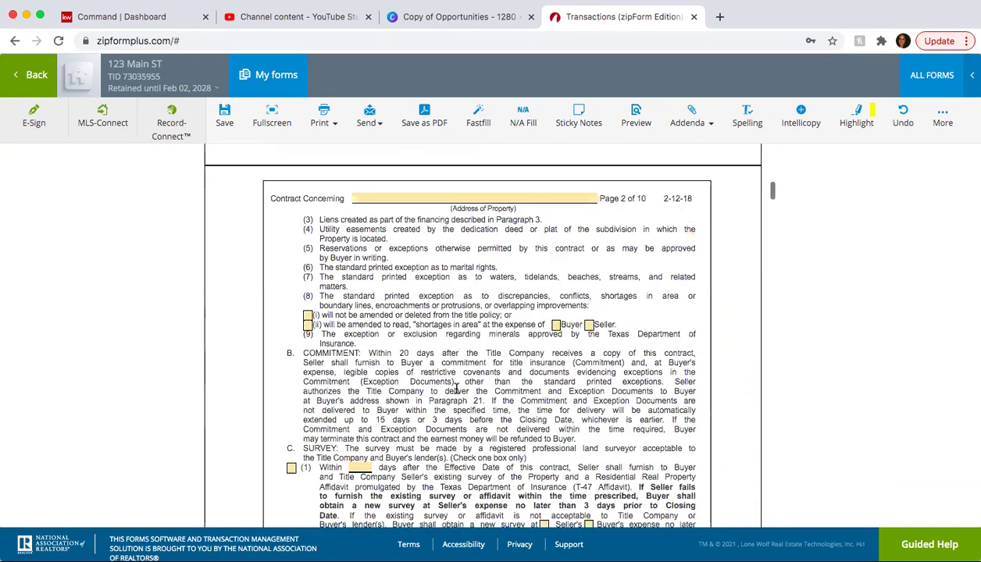
pyautogui.scroll(10, 456, 388)
pyautogui.click(226, 115)
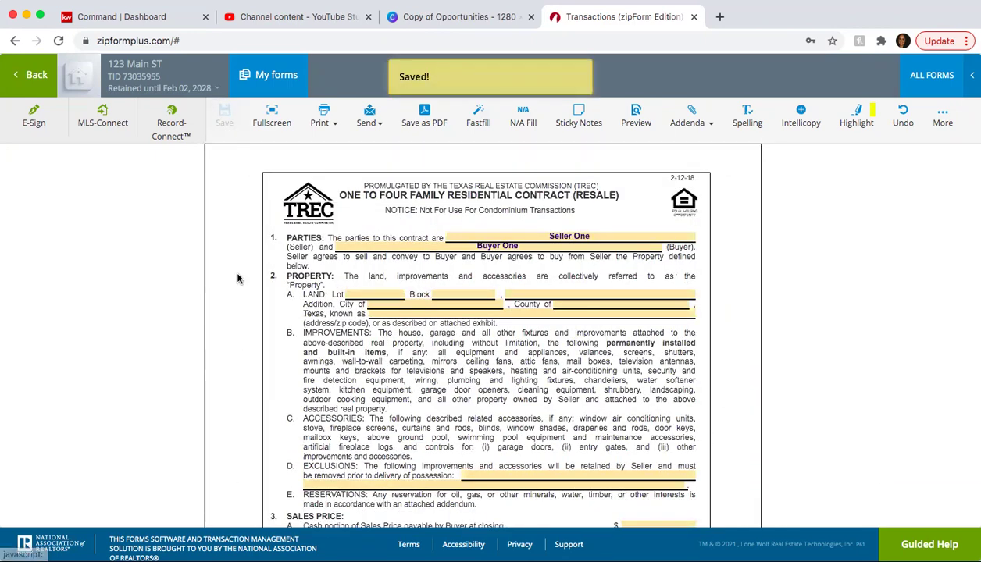
# - Open the Wire Fraud Warning form and mark the first acknowledgment line as the seller's
pyautogui.click(29, 76)
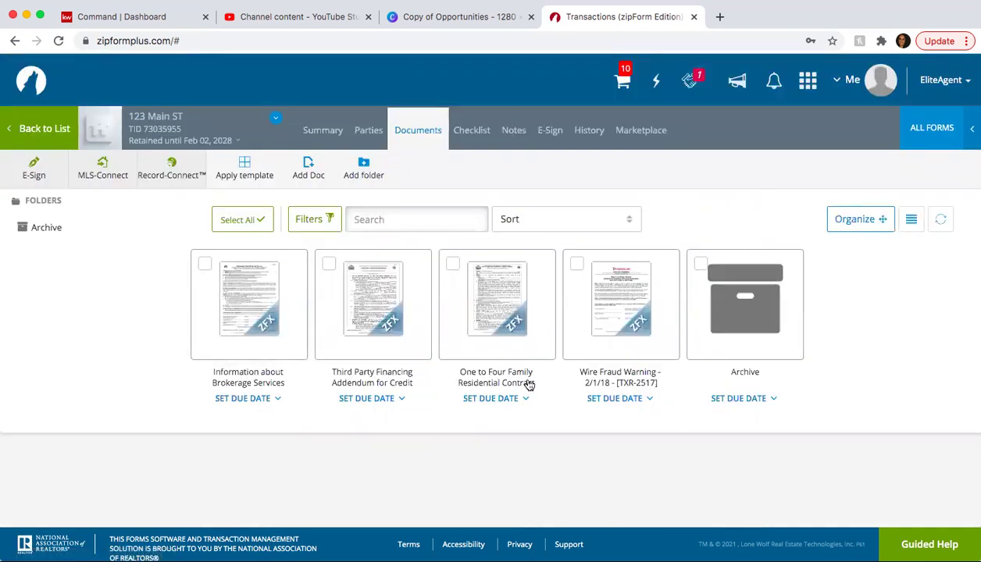
pyautogui.moveTo(517, 334)
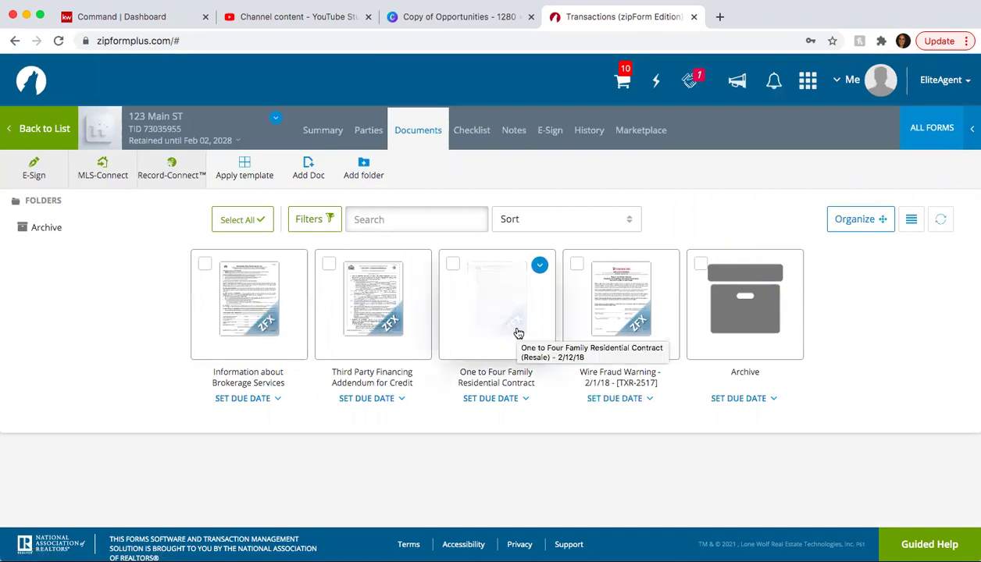
pyautogui.click(617, 307)
pyautogui.scroll(-4, 377, 346)
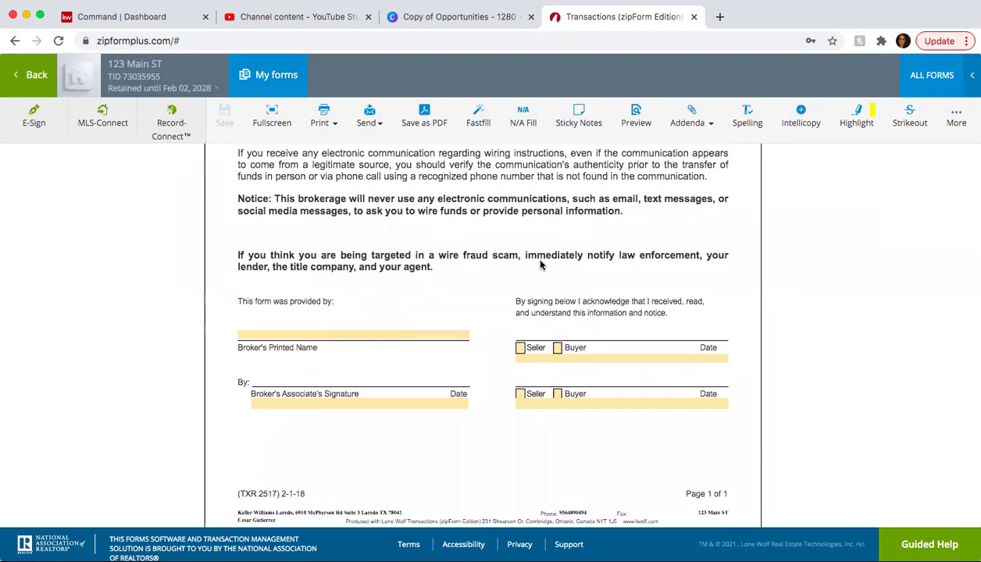
pyautogui.click(520, 350)
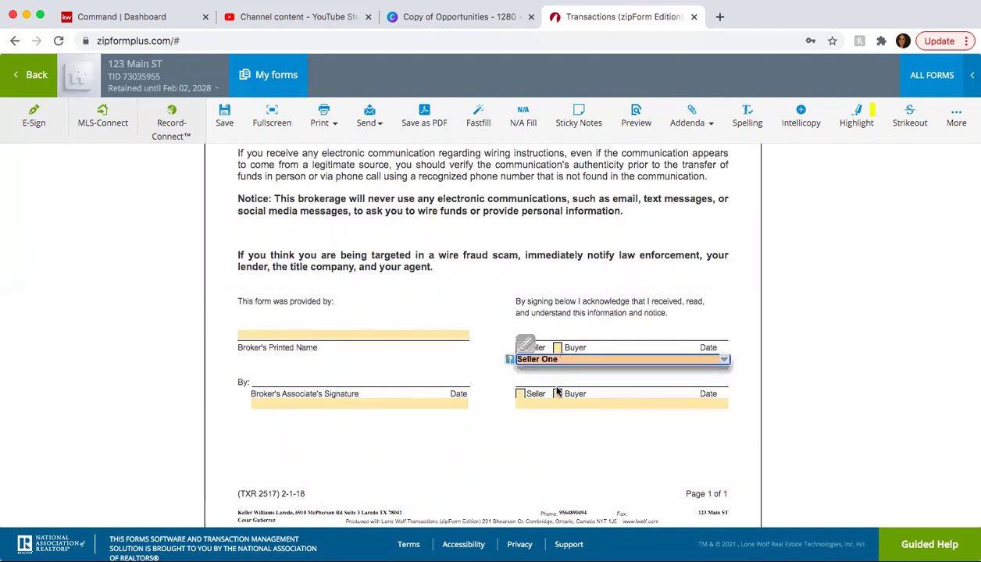
pyautogui.click(556, 393)
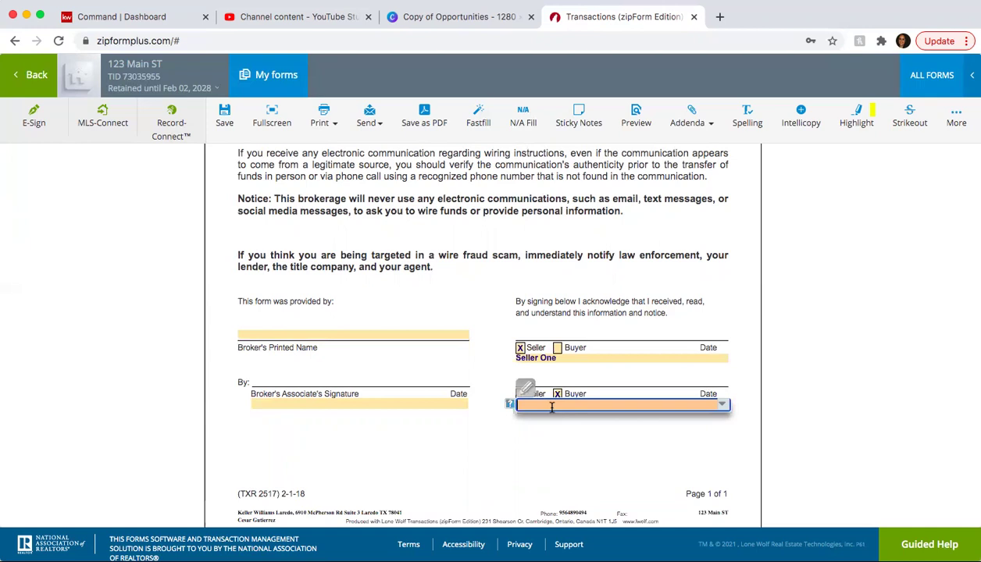
pyautogui.click(557, 394)
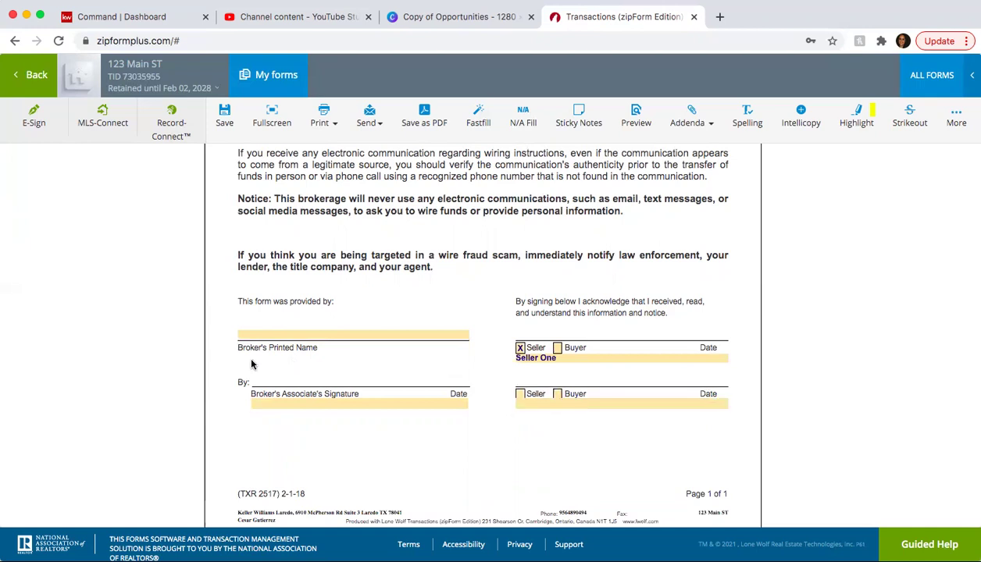
# - Enter the broker's associate's name and Keller Williams Laredo as broker's printed name, then save
pyautogui.click(275, 402)
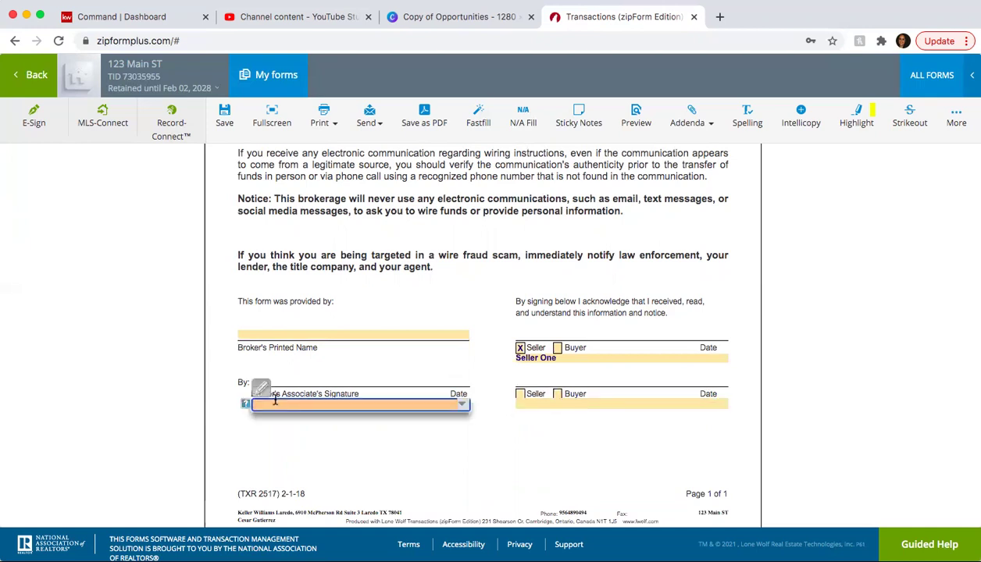
pyautogui.write('Cesar')
pyautogui.click(271, 416)
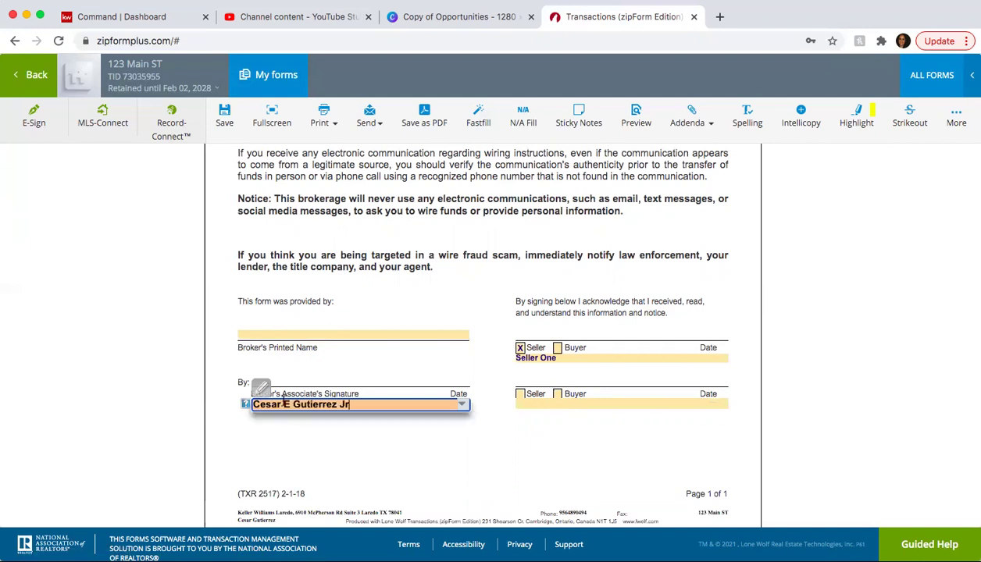
pyautogui.click(297, 337)
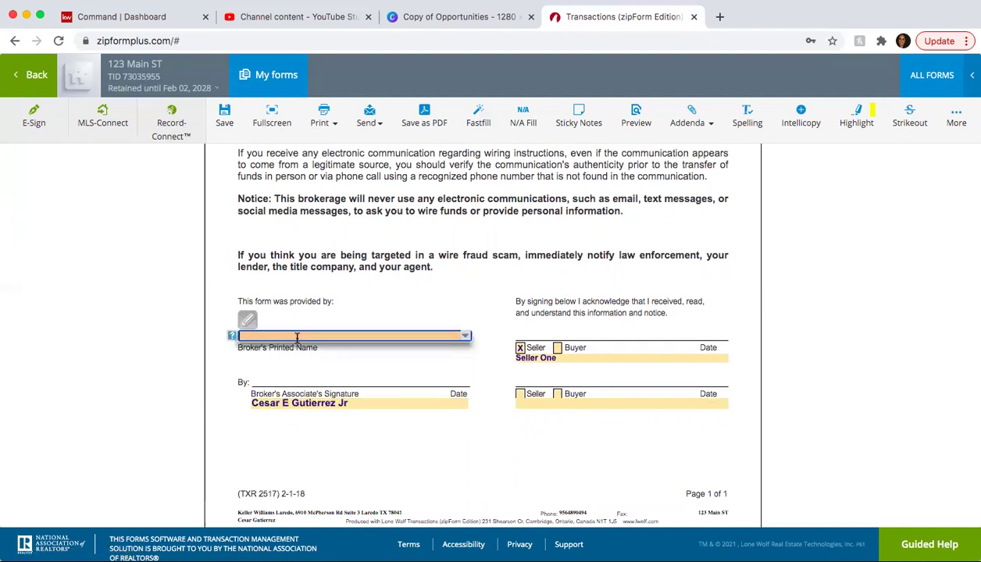
pyautogui.write('Keller')
pyautogui.click(306, 344)
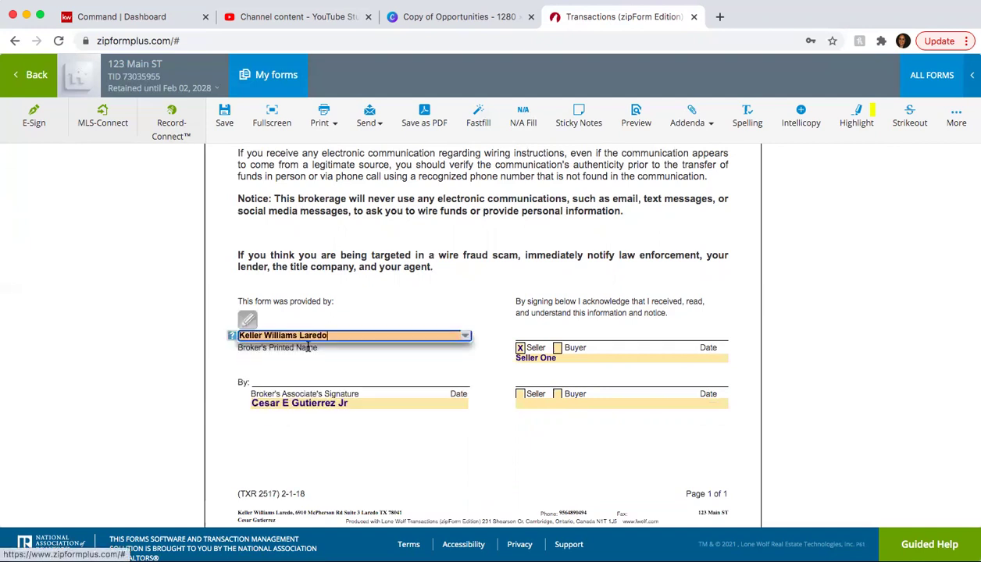
pyautogui.click(222, 117)
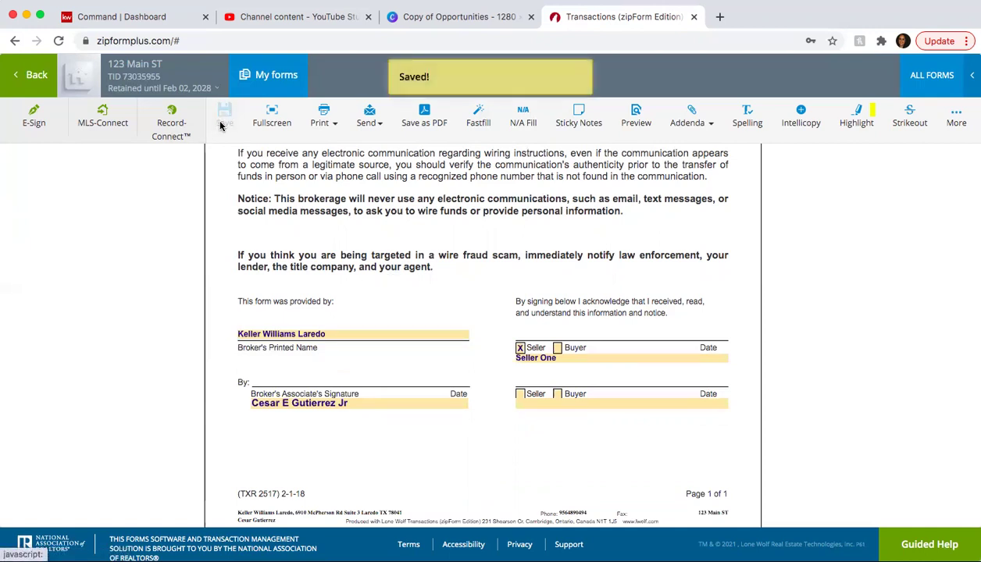
# - Go back from the Wire Fraud Warning form to the 123 Main ST Documents list
pyautogui.click(35, 81)
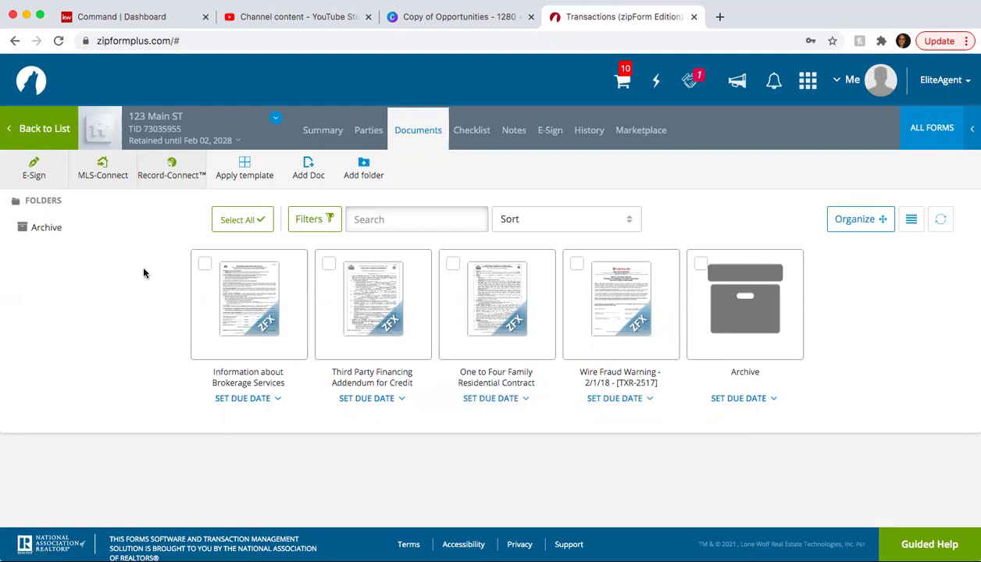
# - Upload the 1-4 Family Residential Contract PDF from the computer as a new document
pyautogui.click(307, 168)
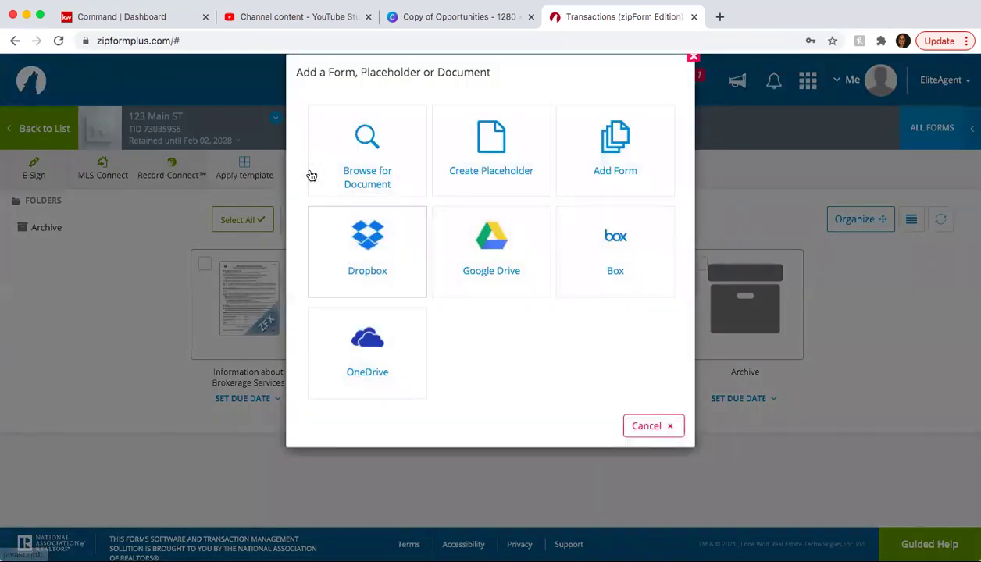
pyautogui.click(372, 173)
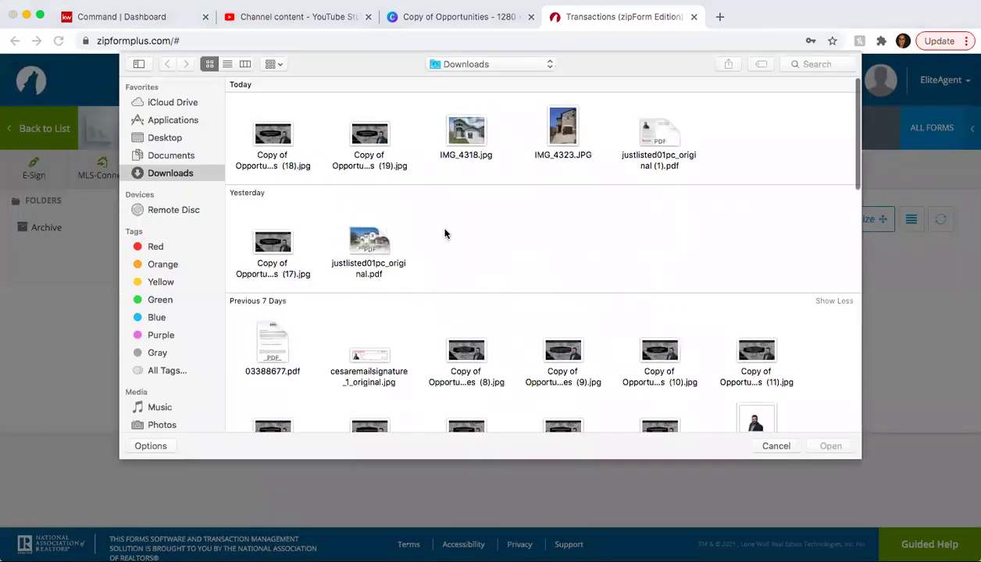
pyautogui.scroll(-4, 446, 232)
pyautogui.scroll(-5, 445, 232)
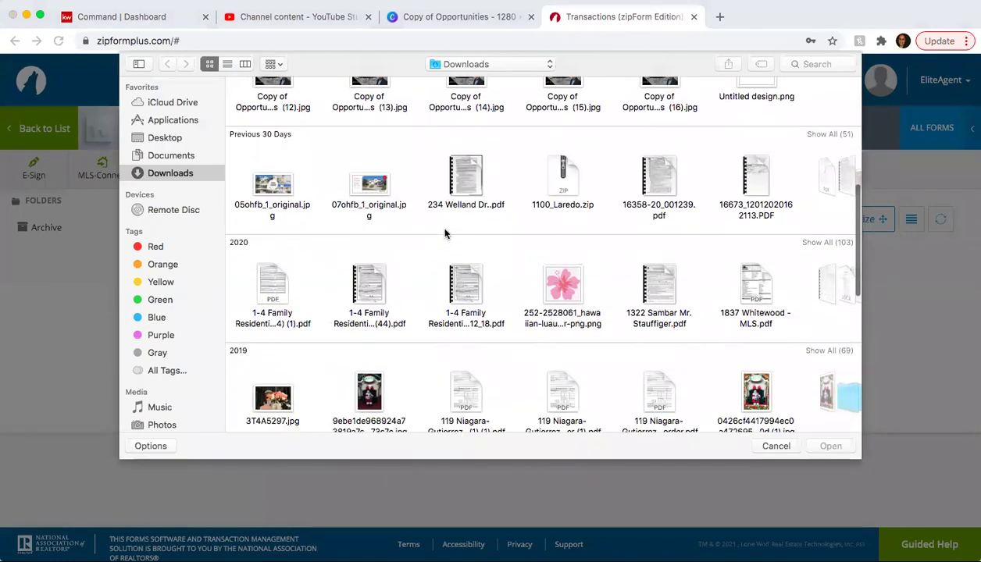
pyautogui.scroll(-2, 445, 232)
pyautogui.scroll(-1, 445, 232)
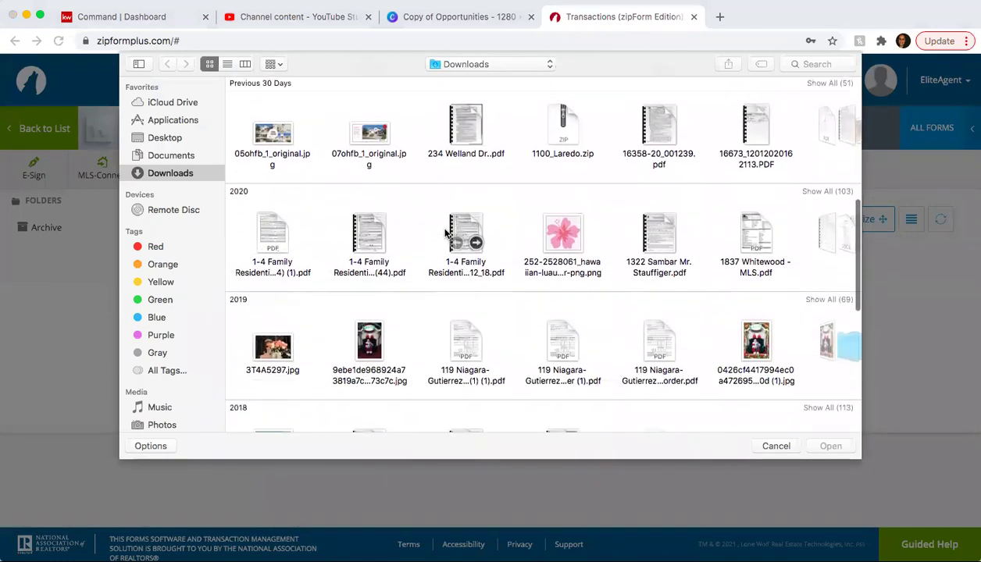
pyautogui.scroll(-5, 426, 281)
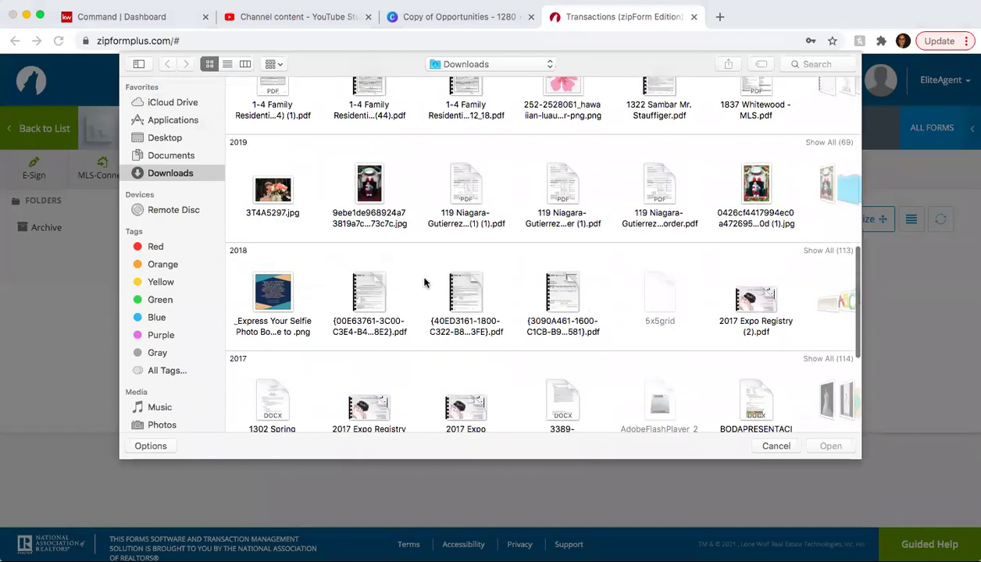
pyautogui.scroll(-7, 424, 283)
pyautogui.scroll(5, 425, 280)
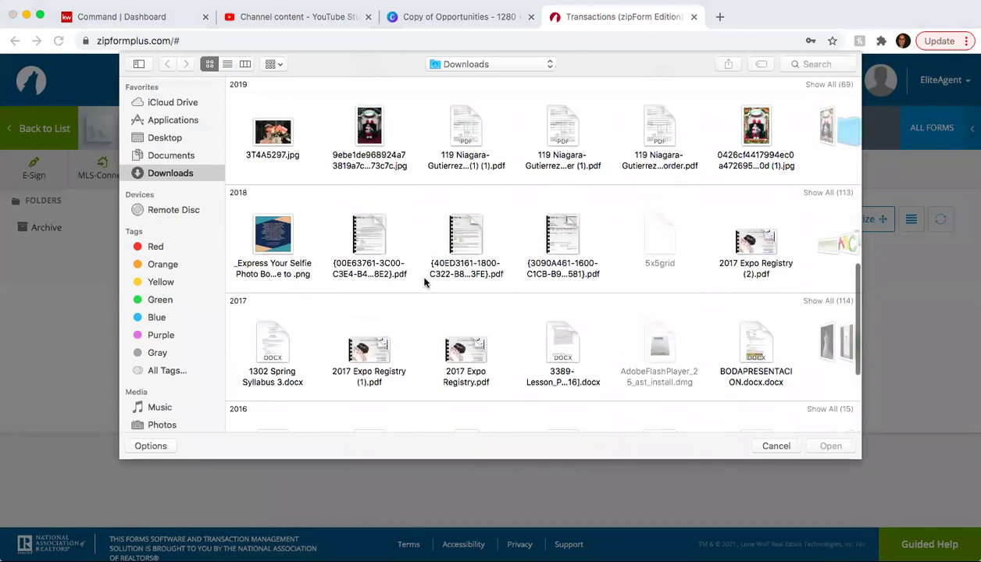
pyautogui.scroll(4, 424, 283)
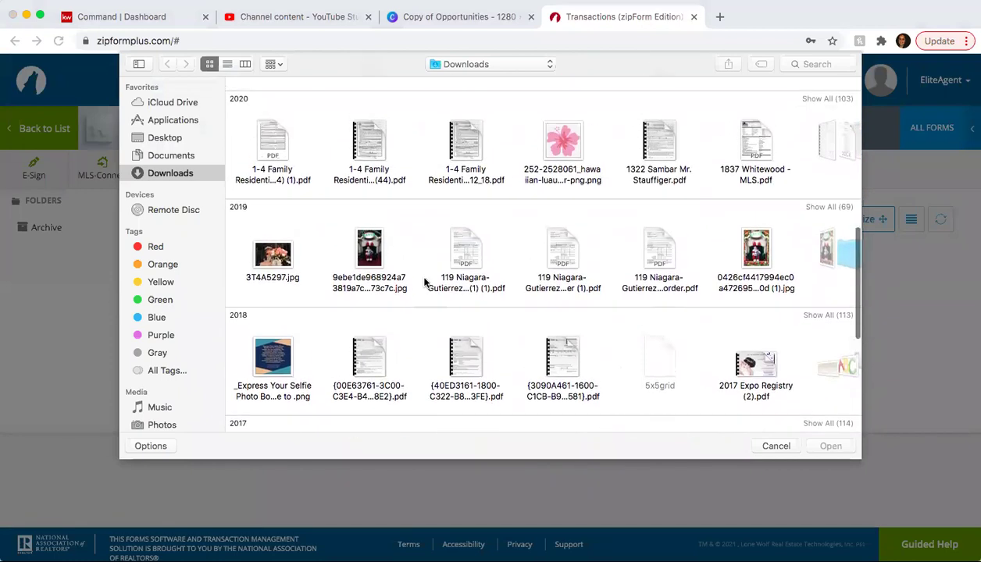
pyautogui.scroll(1, 424, 282)
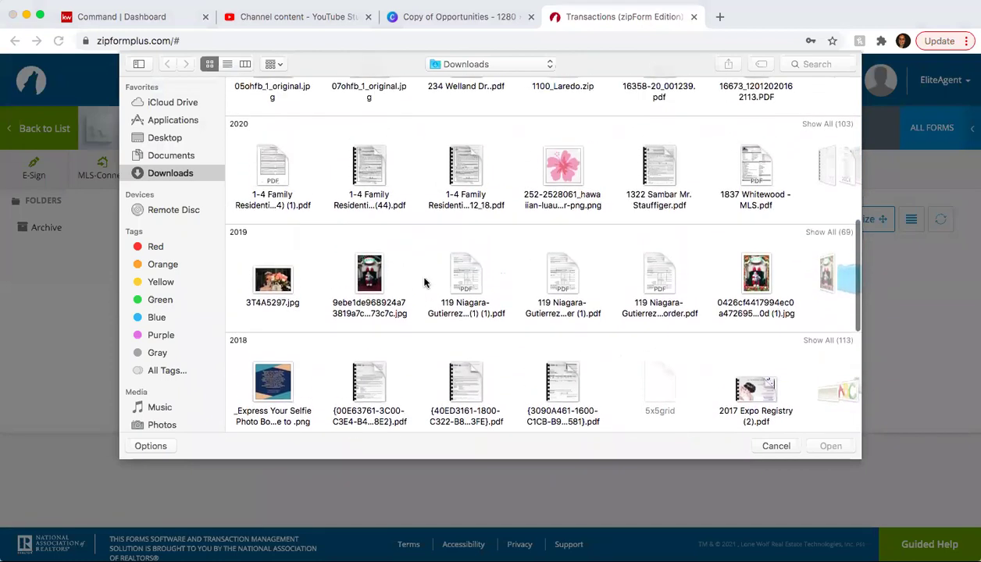
pyautogui.scroll(2, 500, 268)
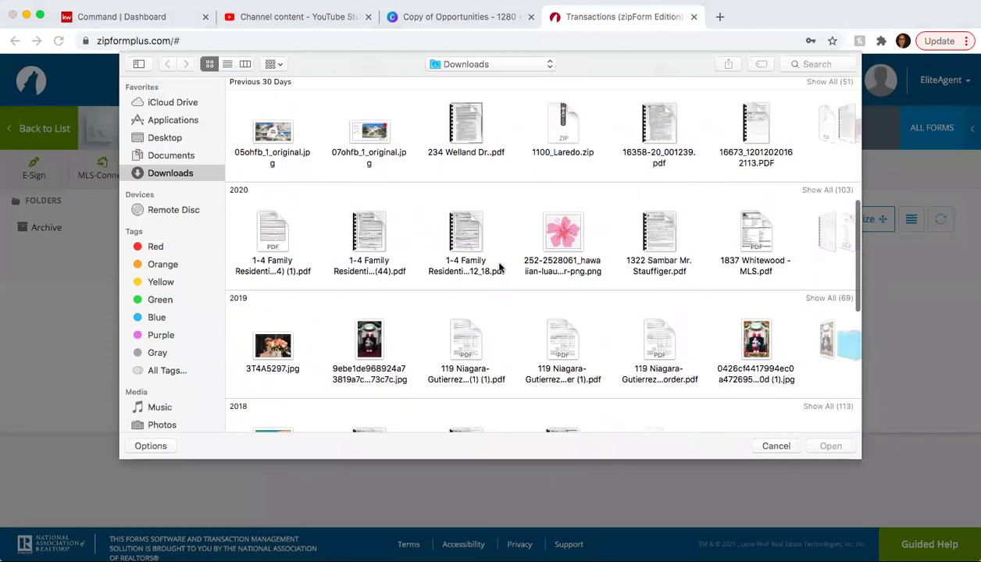
pyautogui.scroll(1, 500, 267)
pyautogui.click(267, 250)
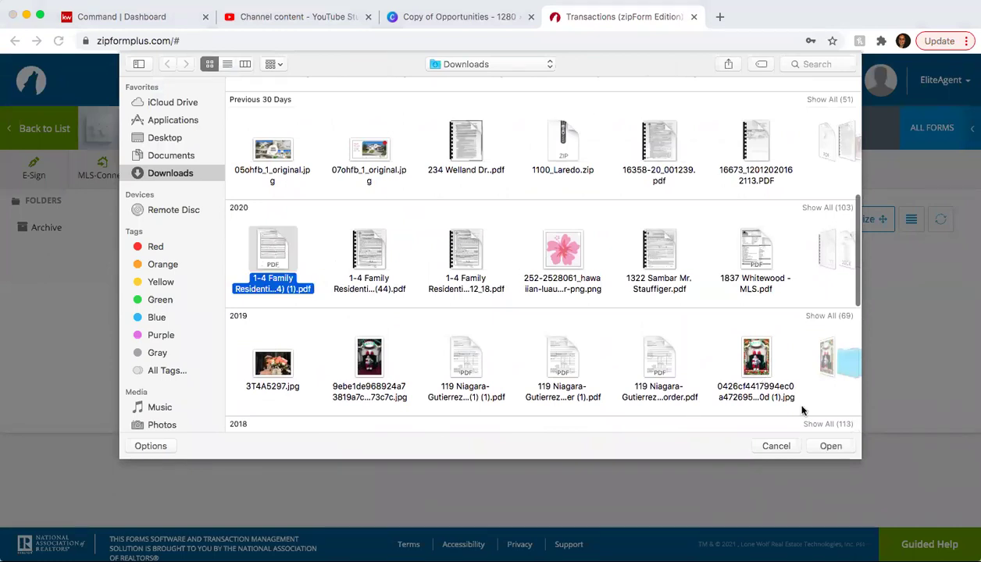
pyautogui.click(828, 446)
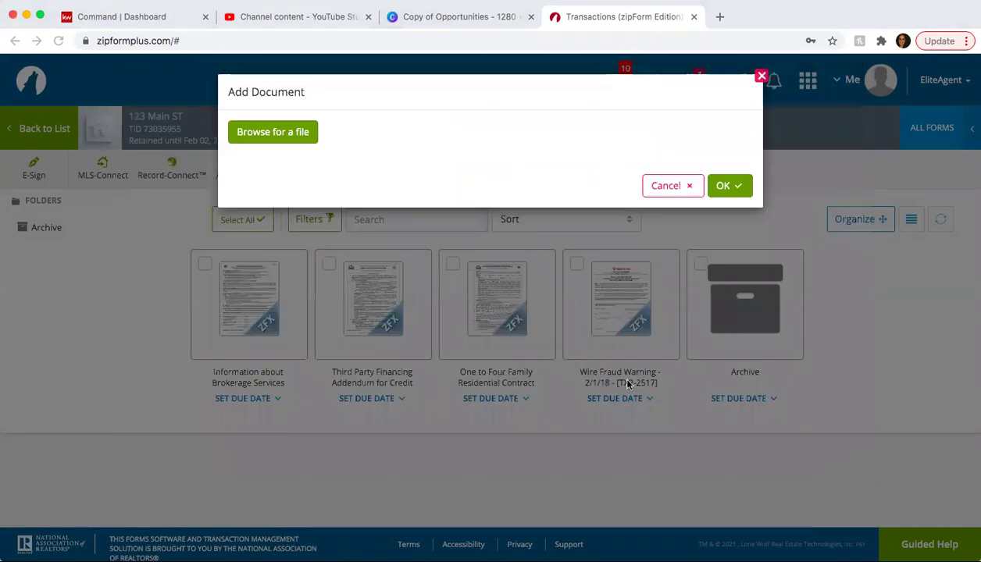
# - Name the uploaded document 'Seller' Disclosure', add it, and go to E-Sign
pyautogui.tripleClick(474, 192)
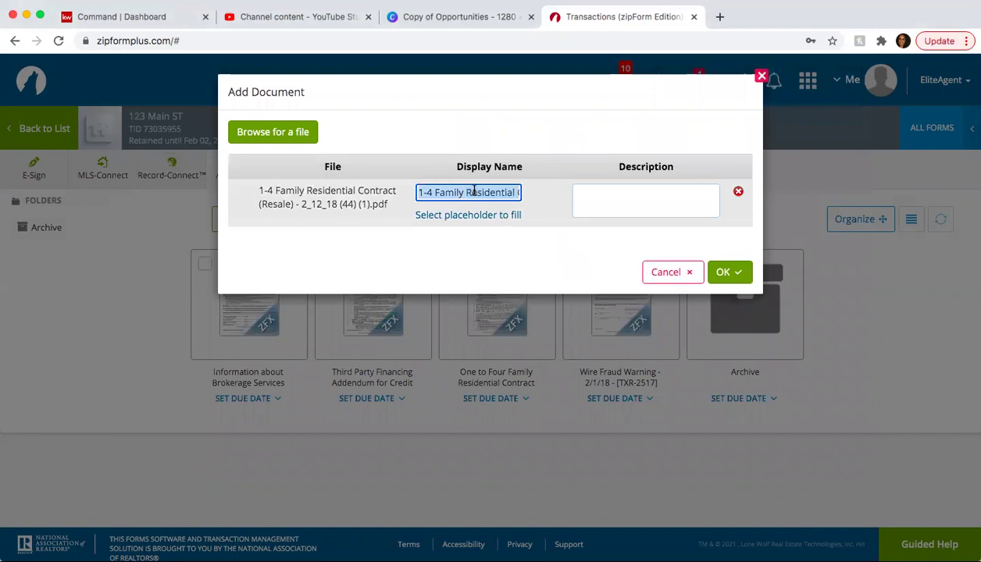
pyautogui.write('Seller')
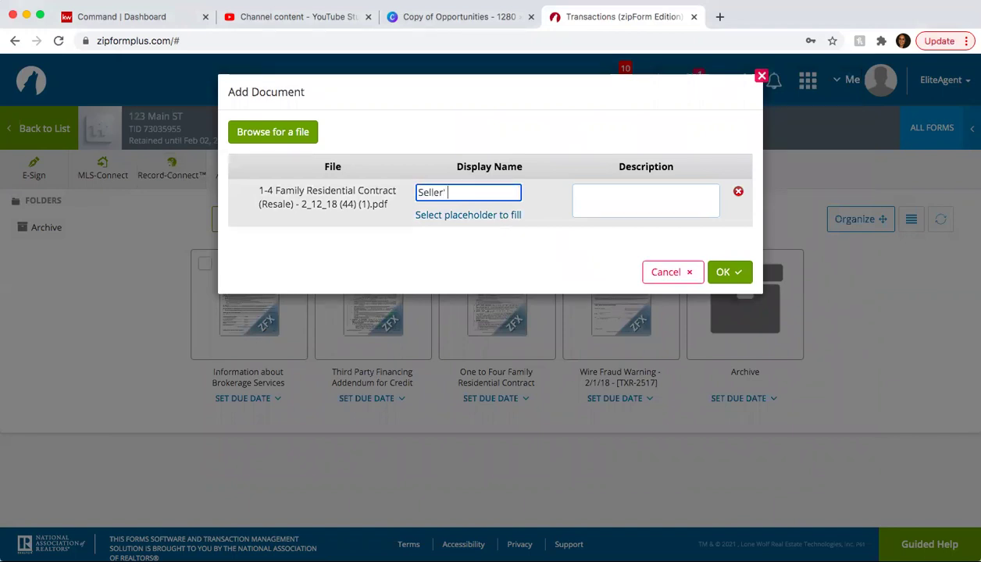
pyautogui.write("' Disclosure")
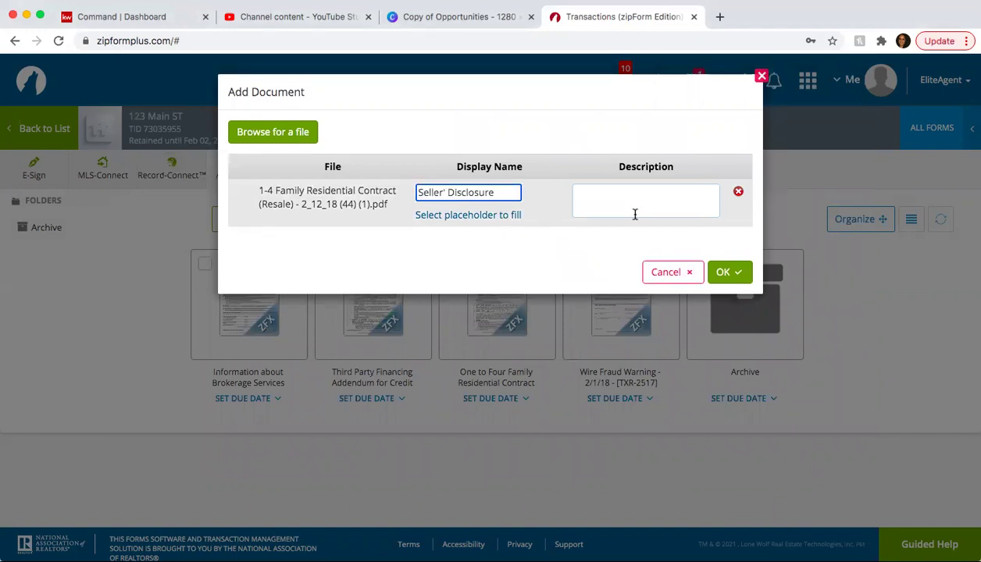
pyautogui.click(724, 270)
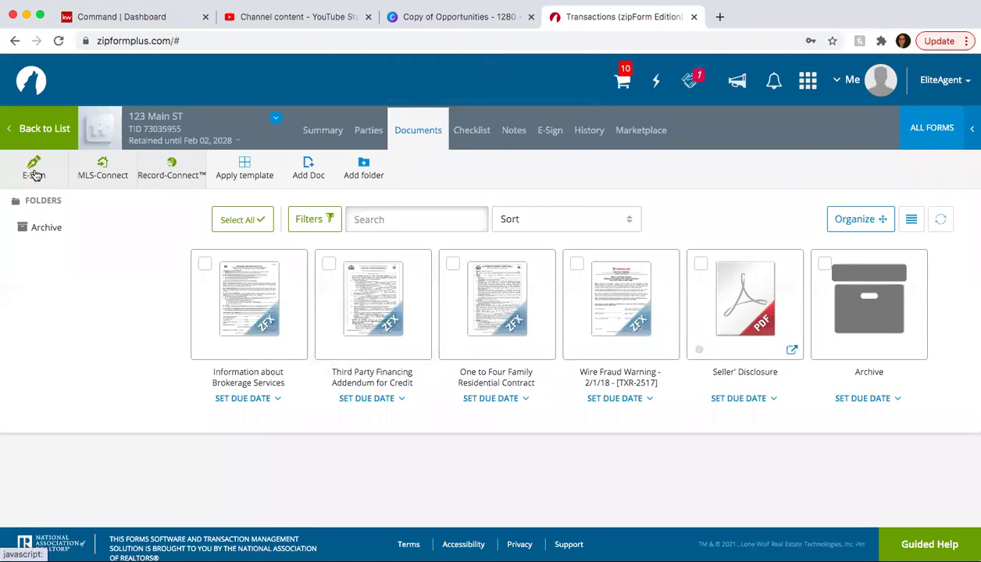
pyautogui.click(33, 172)
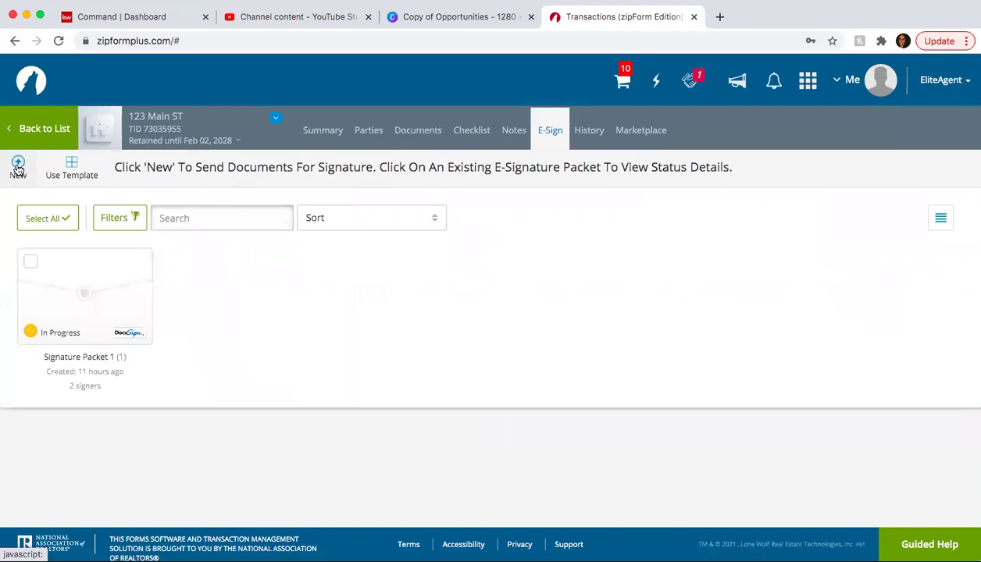
# - Start Signature Packet 2 with DocuSign and include all five documents, adding Seller' Disclosure
pyautogui.click(17, 169)
pyautogui.scroll(-1, 355, 298)
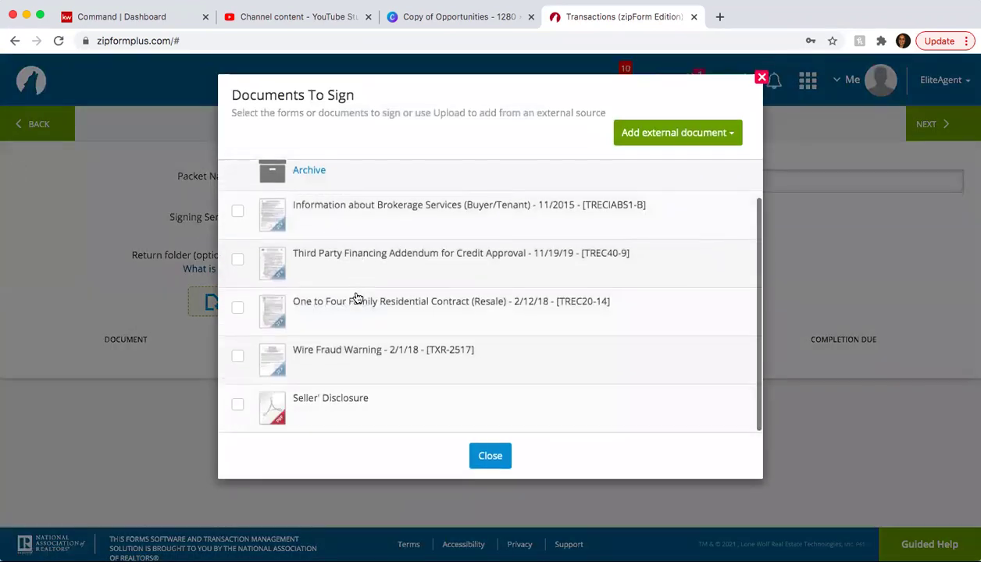
pyautogui.scroll(1, 355, 298)
pyautogui.scroll(-1, 356, 297)
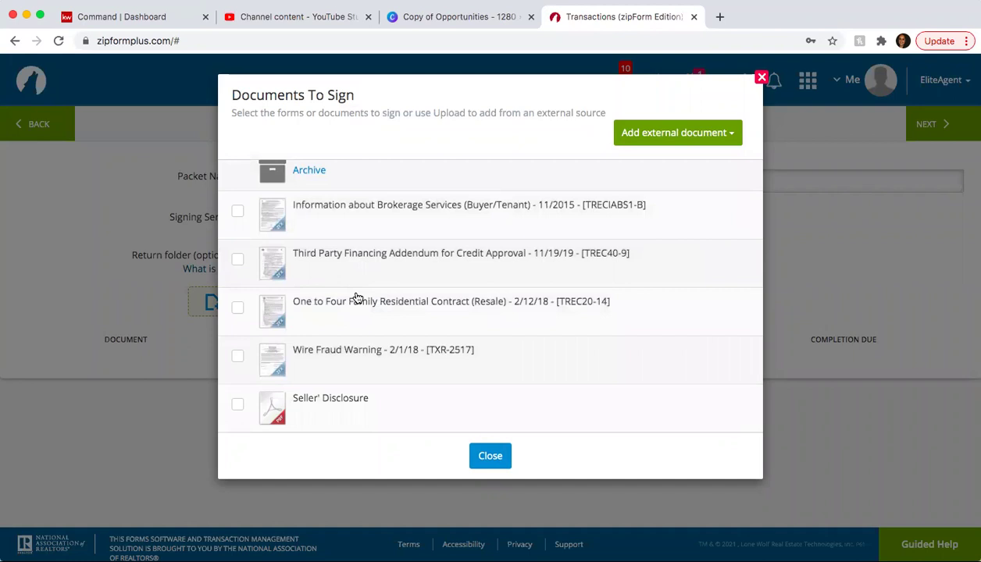
pyautogui.scroll(1, 257, 229)
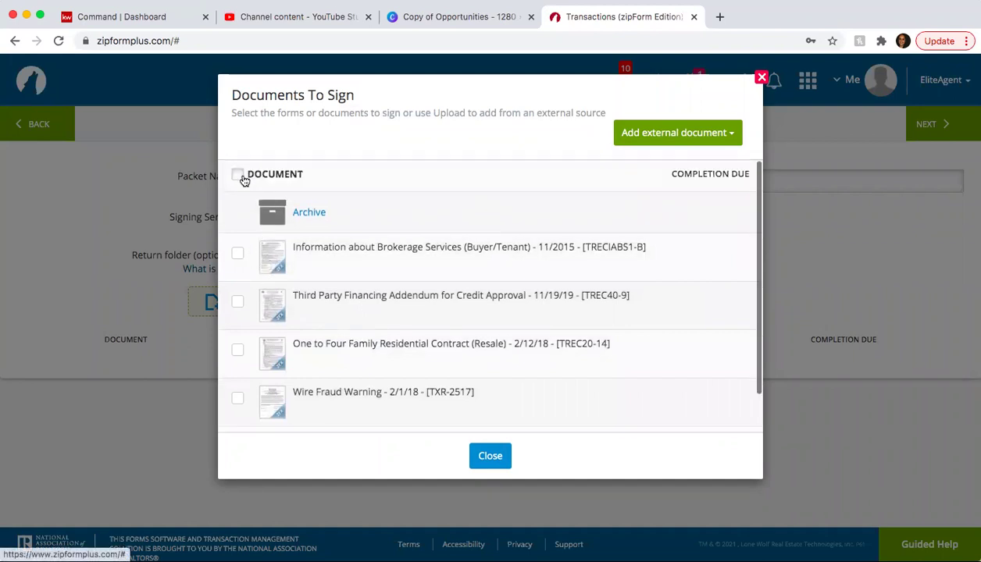
pyautogui.scroll(-1, 252, 241)
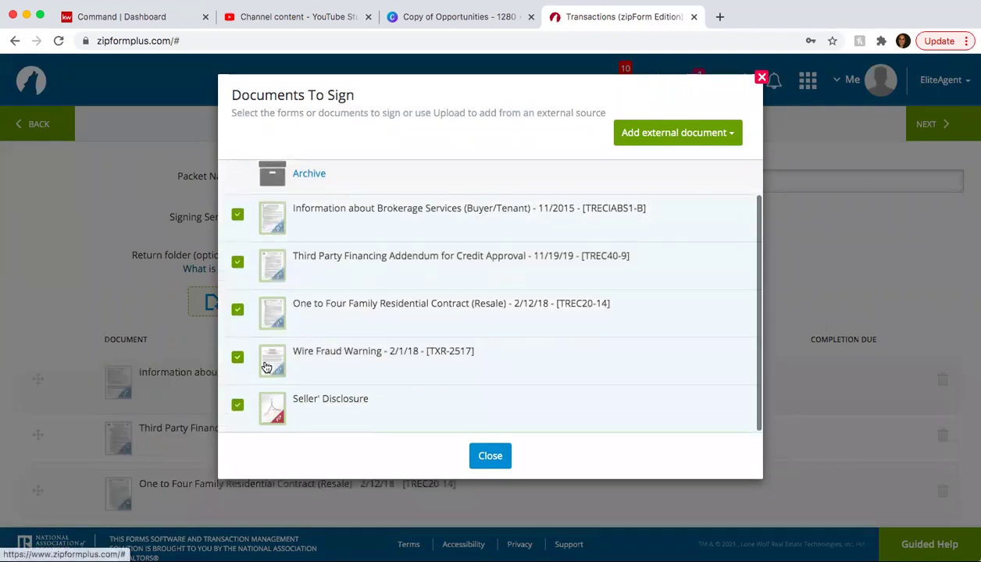
pyautogui.click(238, 404)
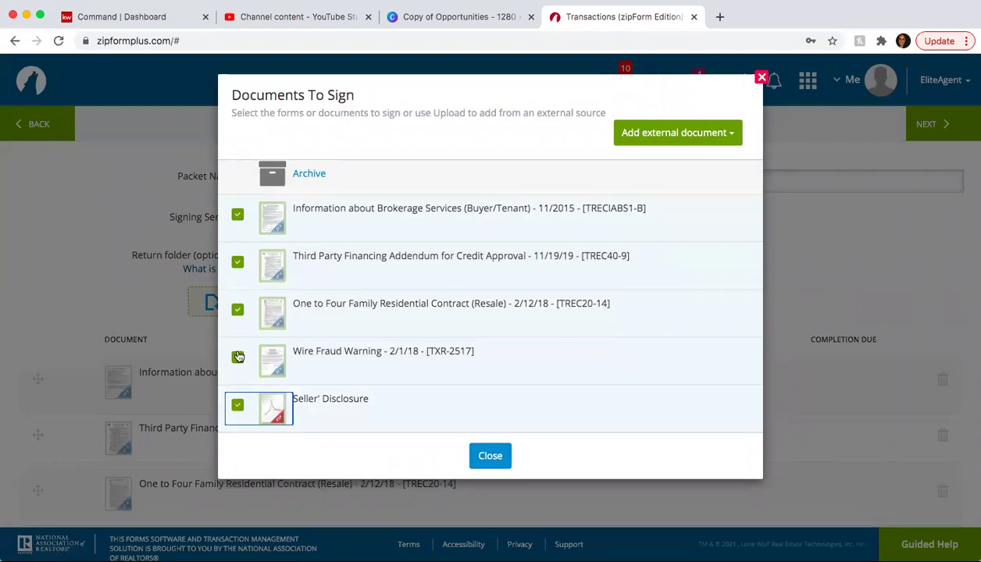
pyautogui.click(238, 357)
pyautogui.click(238, 357)
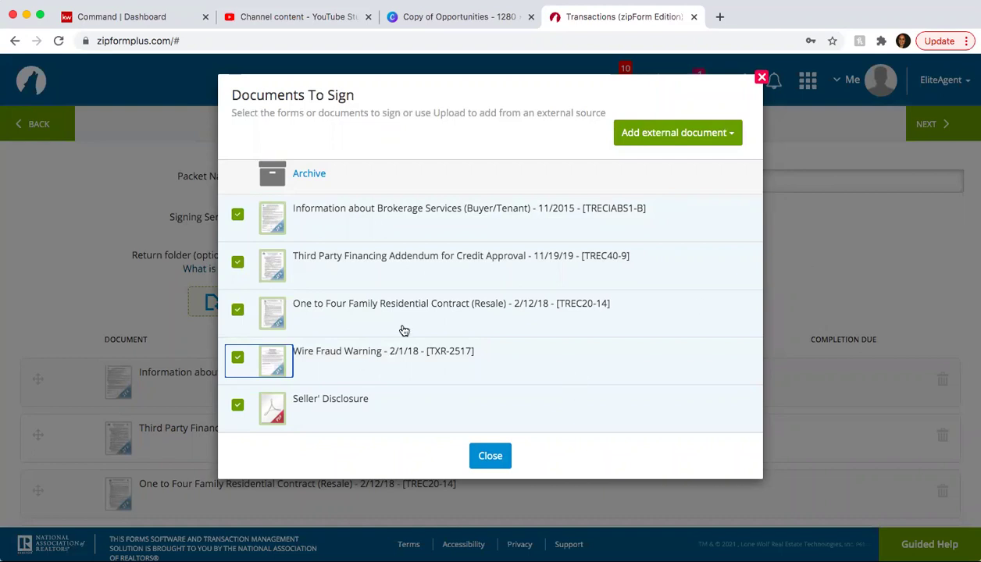
pyautogui.click(506, 455)
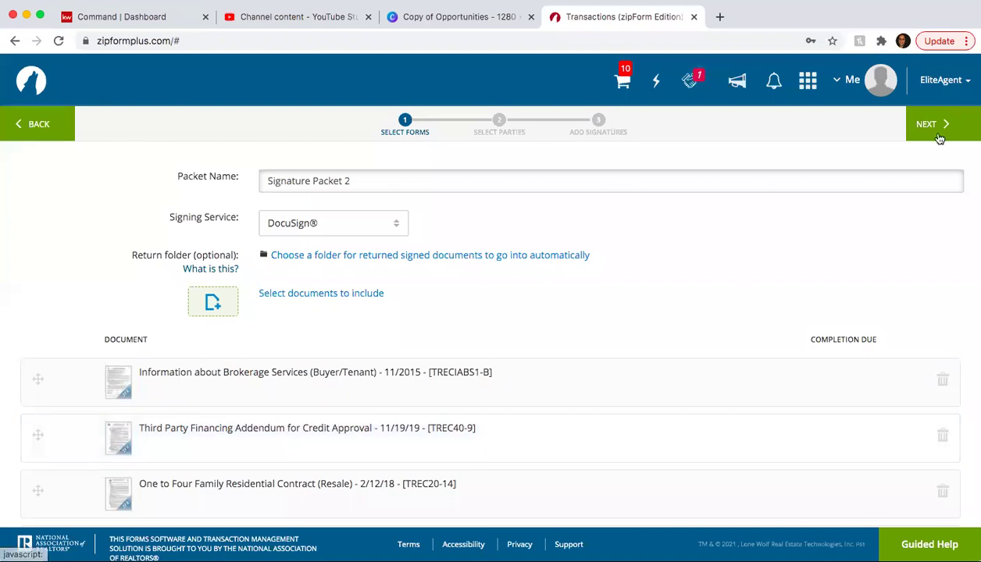
# - Add the selling agent and Buyer One as signers, changing Buyer One's e-mail to a new address
pyautogui.click(939, 139)
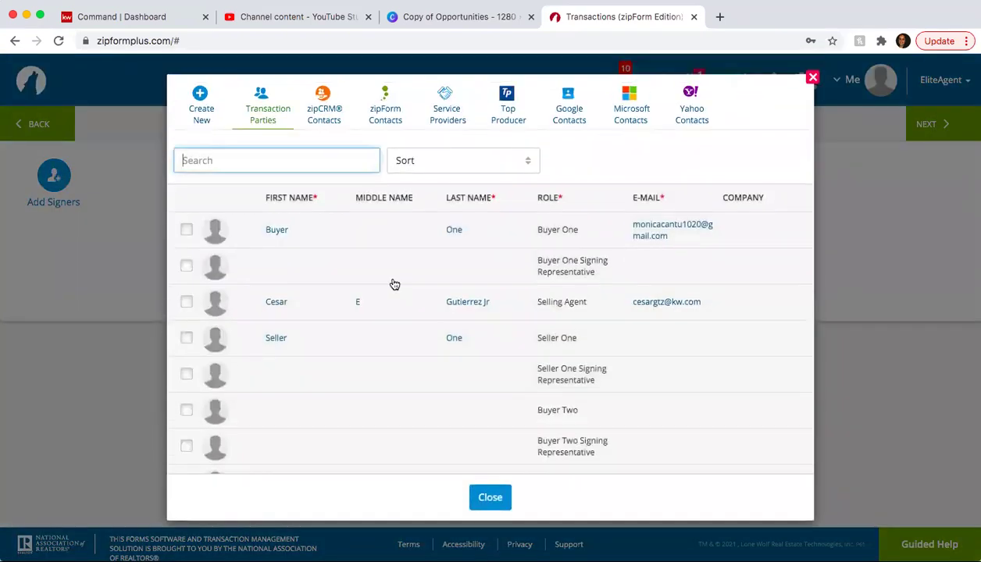
pyautogui.click(185, 304)
pyautogui.click(187, 232)
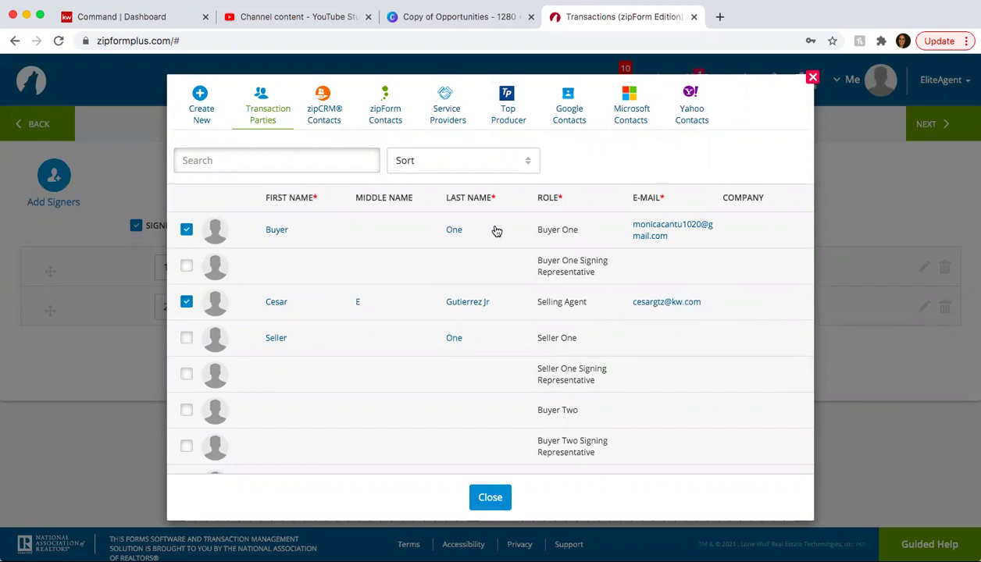
pyautogui.click(187, 231)
pyautogui.click(653, 231)
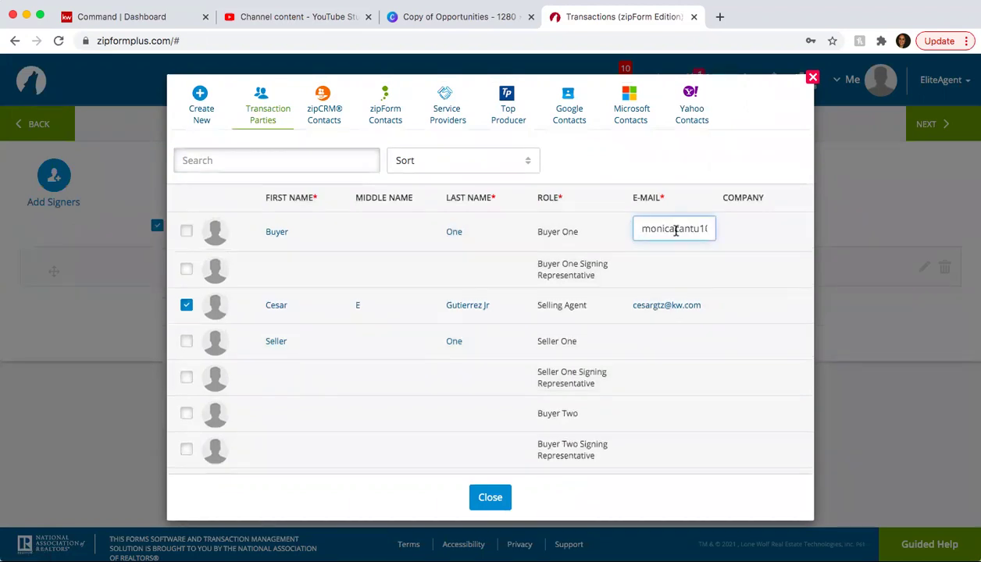
pyautogui.tripleClick(675, 231)
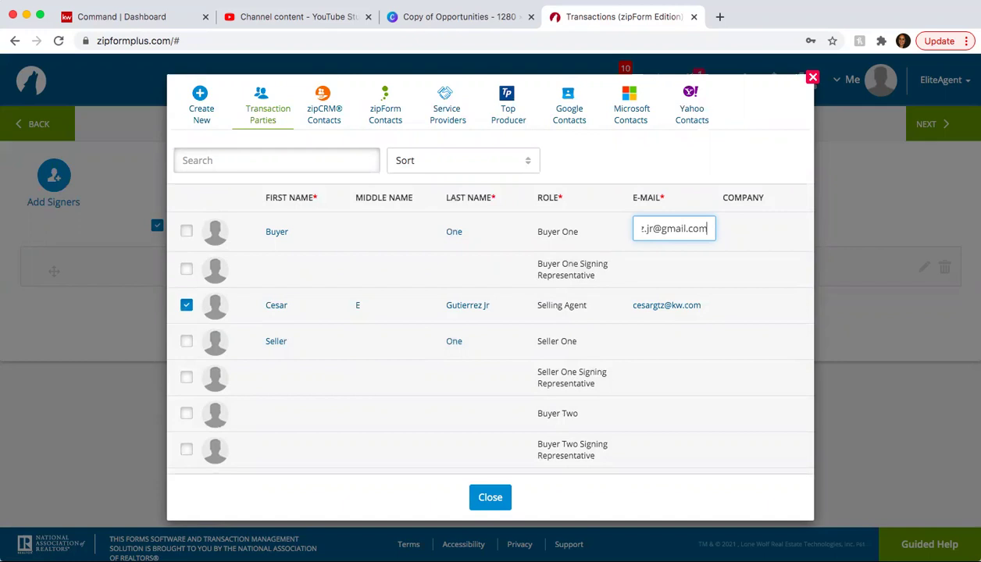
pyautogui.click(187, 231)
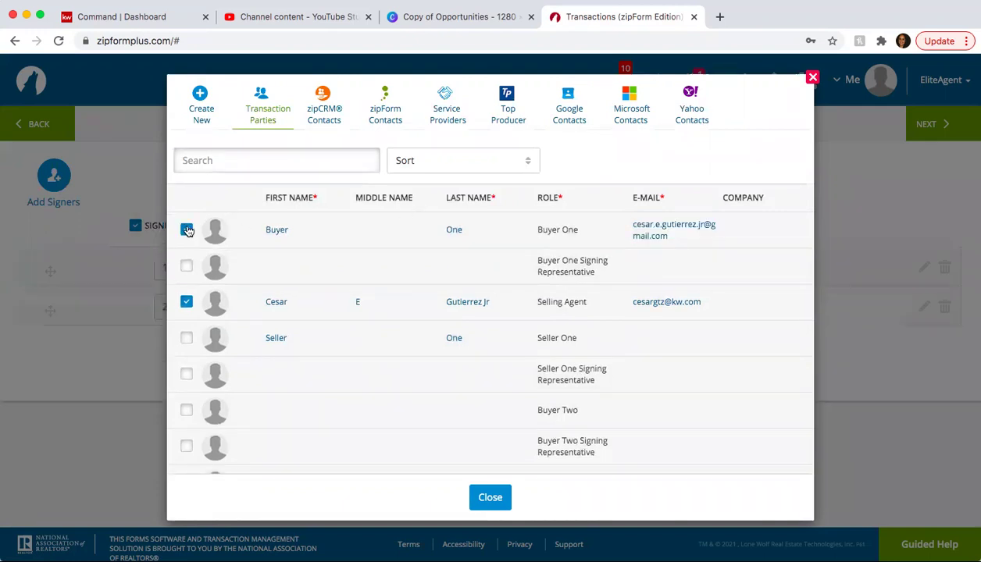
pyautogui.click(892, 190)
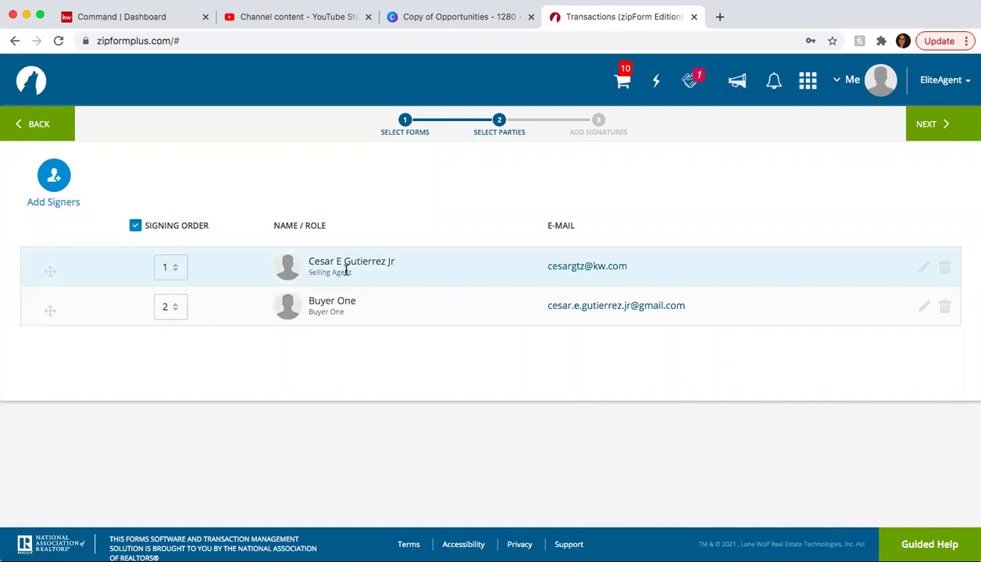
# - Turn on signing order with the selling agent first and Buyer One second, then continue
pyautogui.click(174, 309)
pyautogui.click(175, 333)
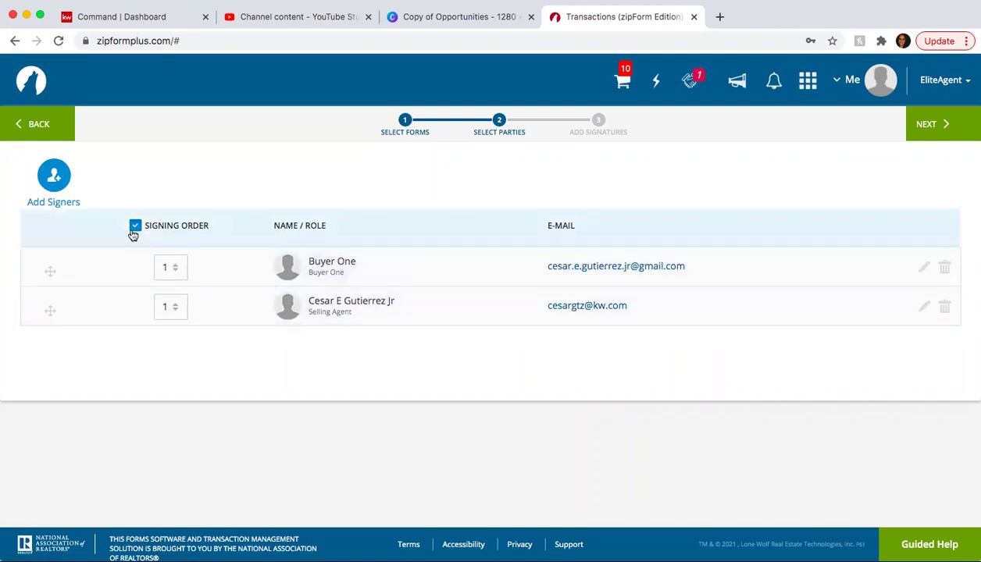
pyautogui.click(135, 226)
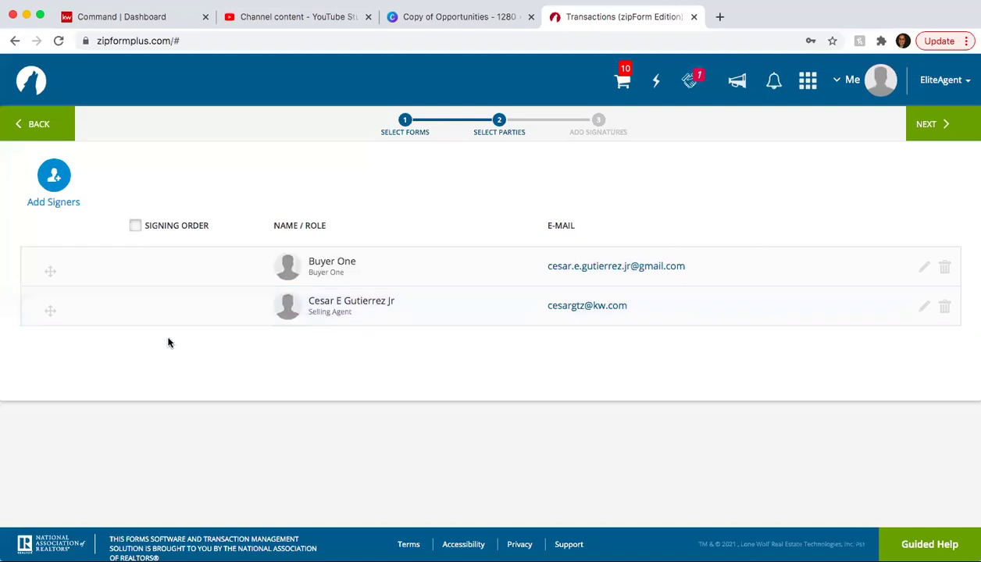
pyautogui.click(135, 226)
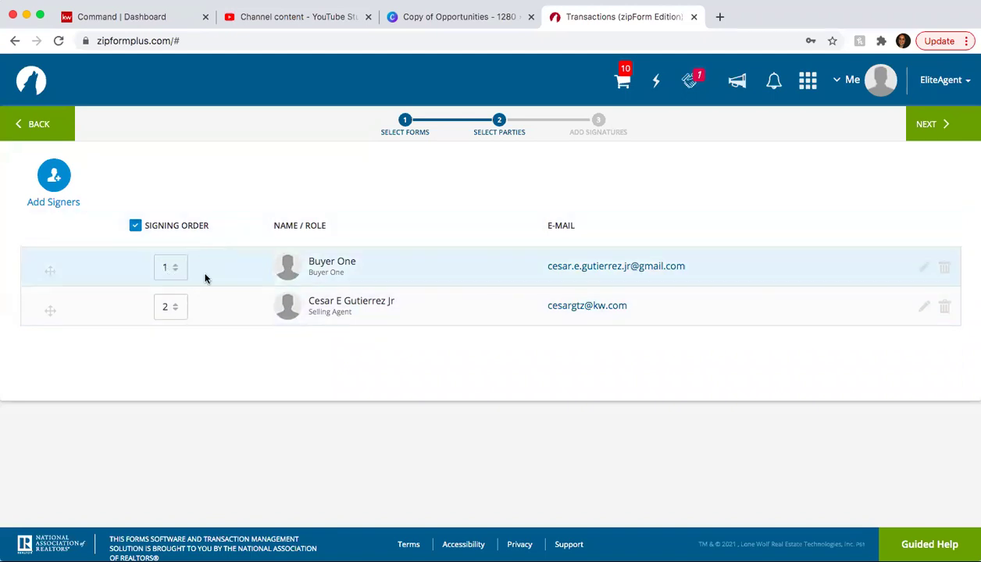
pyautogui.click(179, 307)
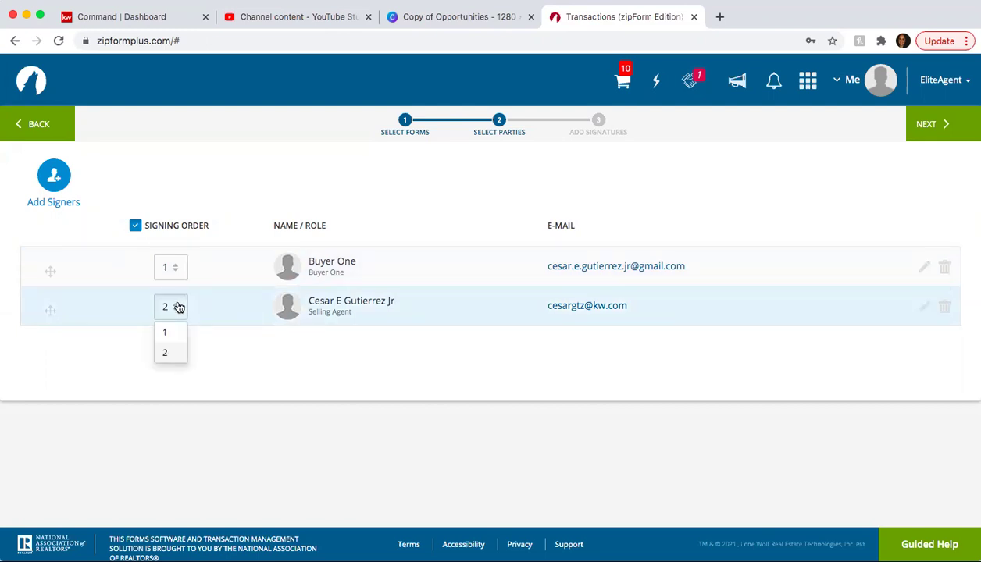
pyautogui.click(172, 336)
pyautogui.click(179, 267)
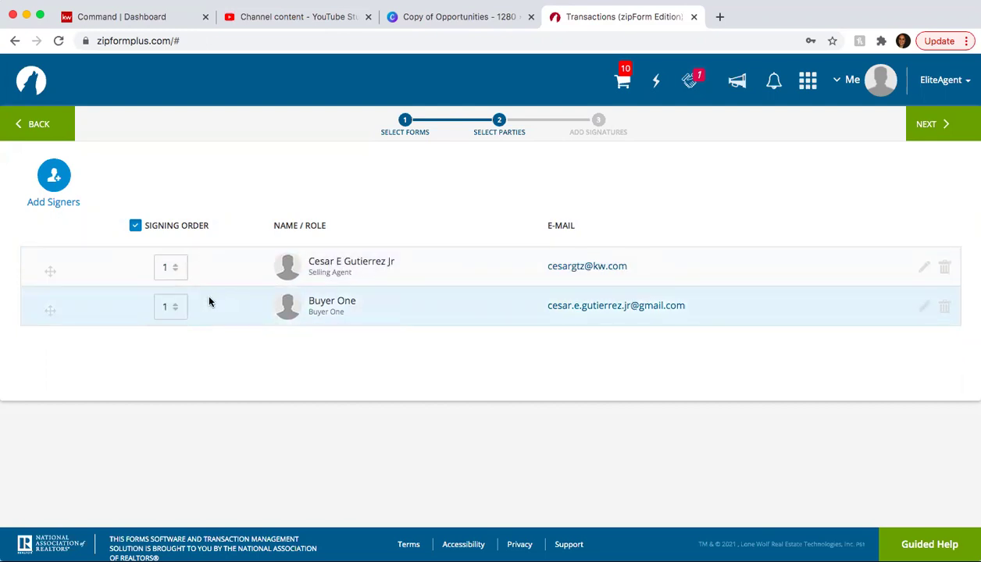
pyautogui.click(184, 304)
pyautogui.click(170, 353)
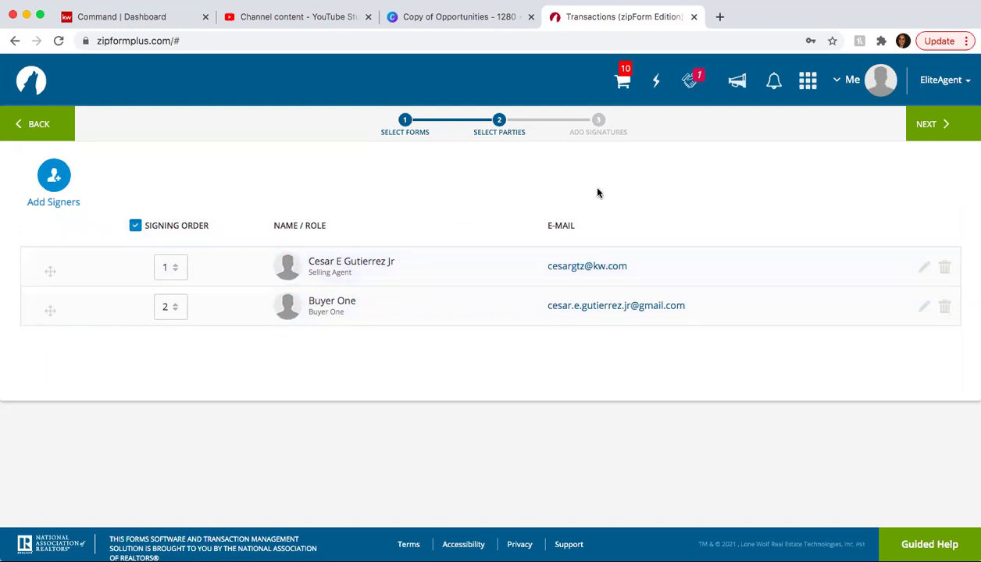
pyautogui.click(937, 130)
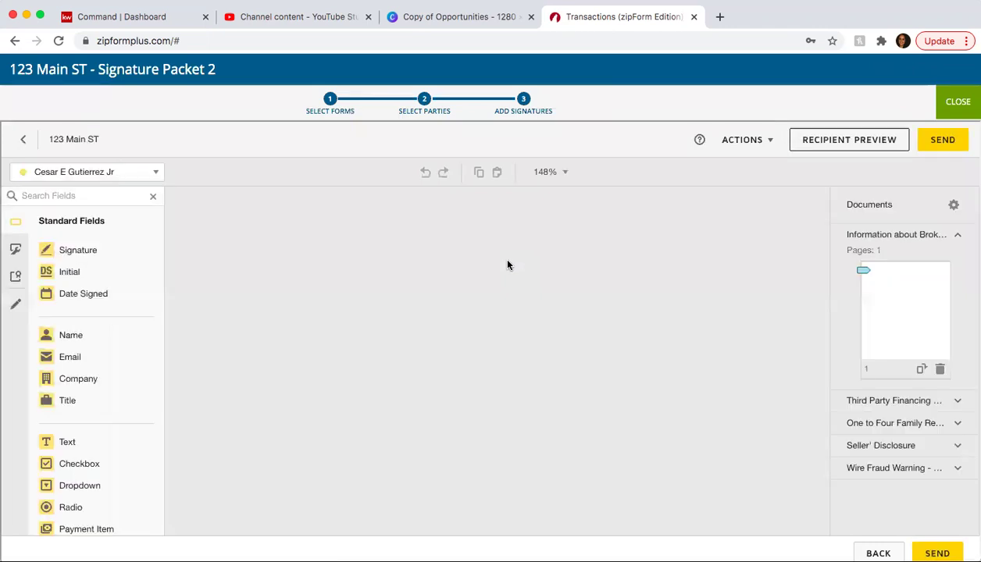
# - Scroll to the financing addendum's Authorization section and select the Sign field above Buyer's line
pyautogui.scroll(-10, 508, 265)
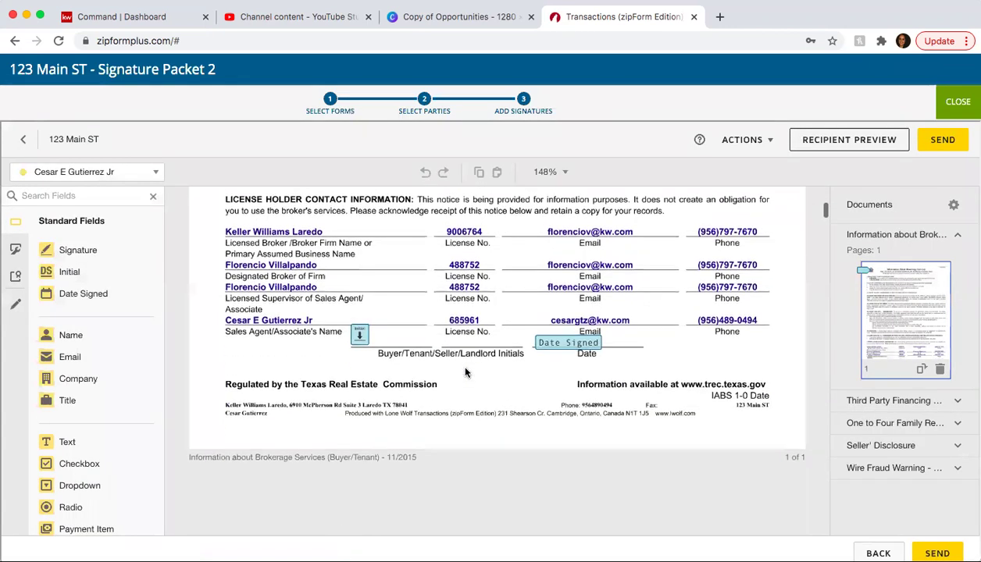
pyautogui.scroll(-15, 382, 234)
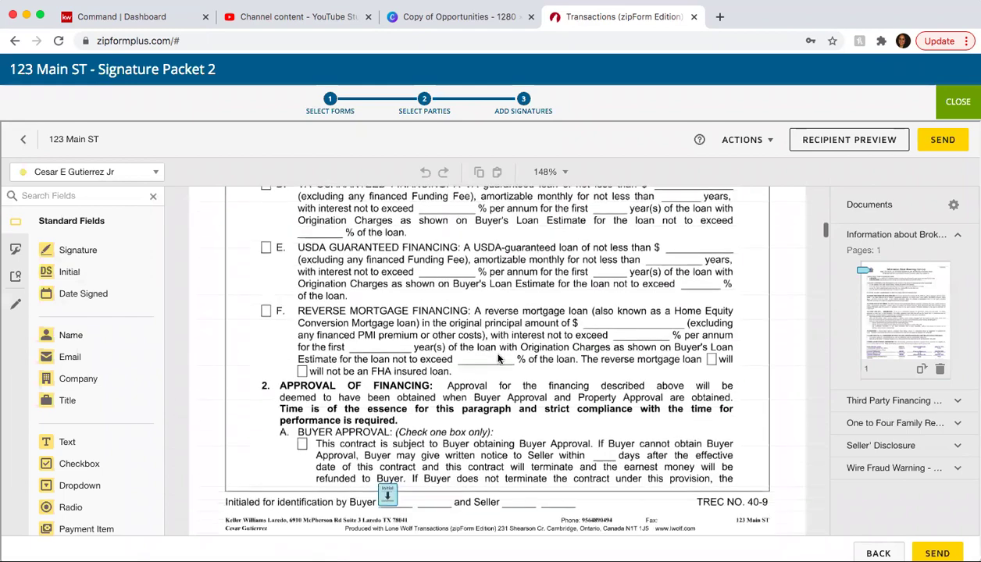
pyautogui.scroll(-12, 385, 228)
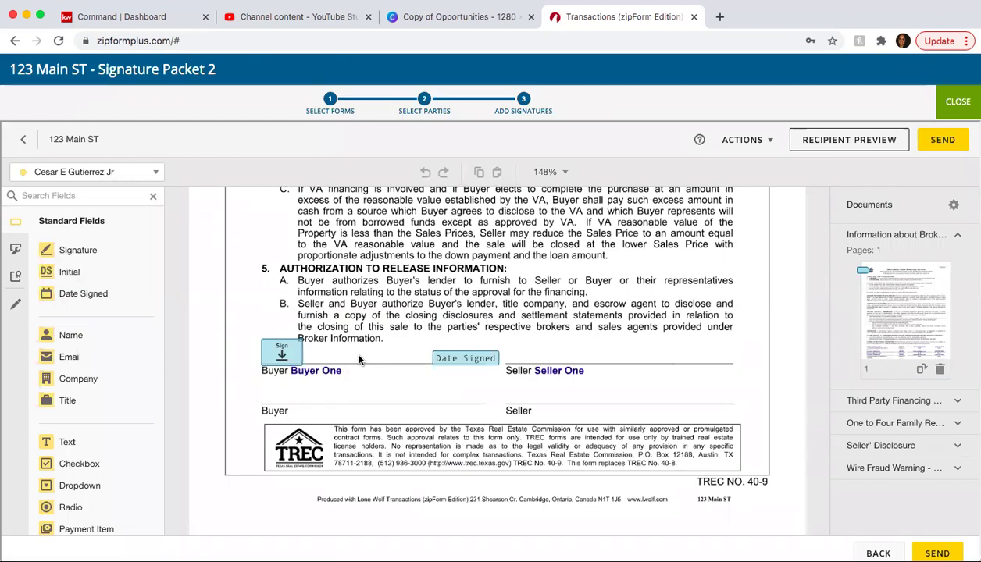
pyautogui.scroll(15, 359, 359)
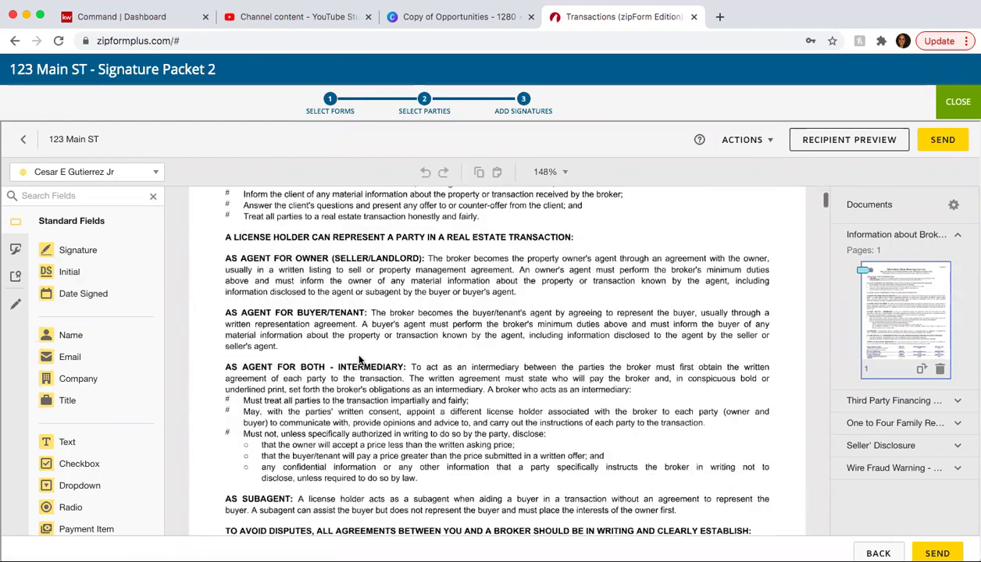
pyautogui.scroll(-15, 359, 359)
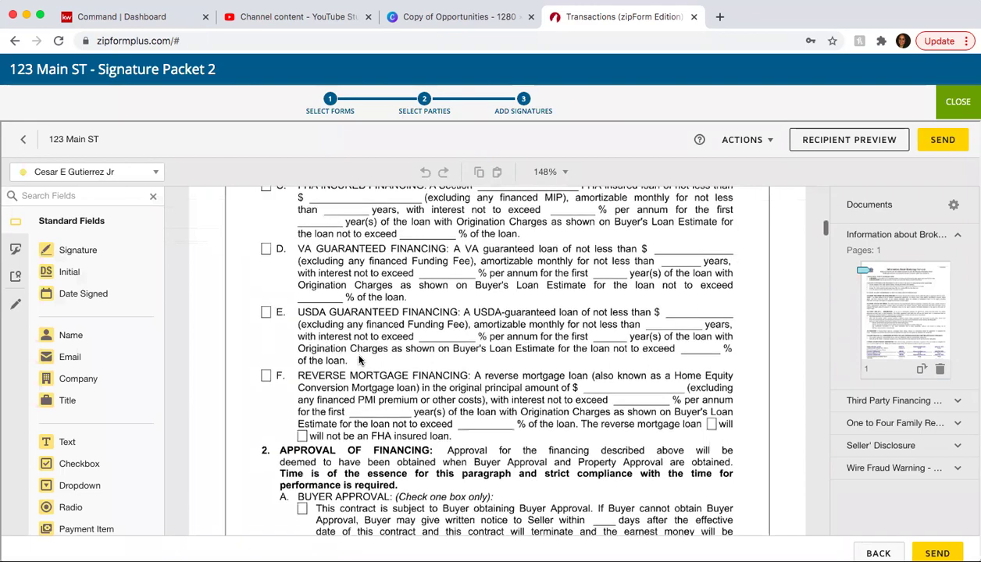
pyautogui.scroll(-15, 359, 359)
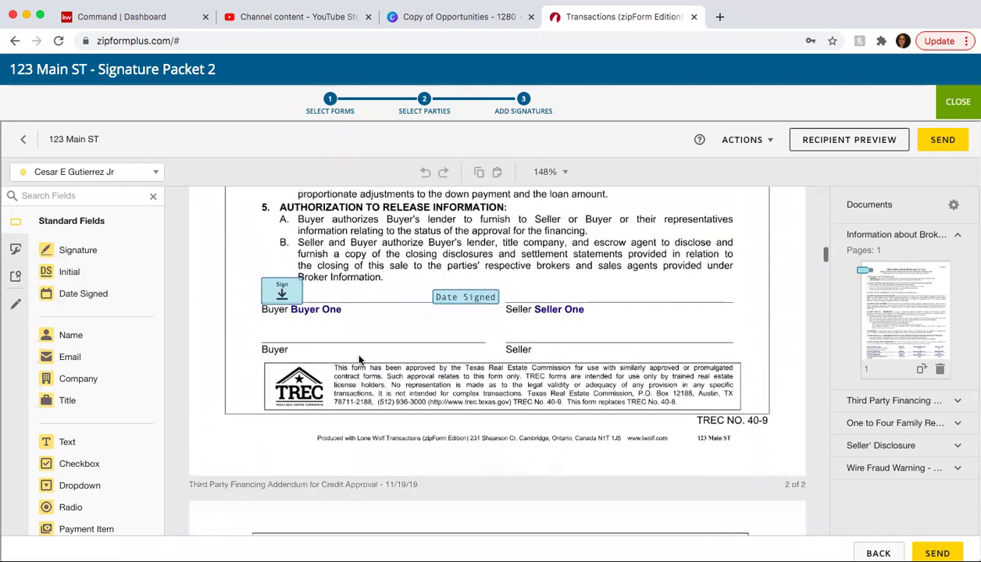
pyautogui.click(286, 291)
# - Replace the agent's Sign and Date Signed fields above Buyer's line with Buyer One's
pyautogui.press('Delete')
pyautogui.click(463, 299)
pyautogui.press('Delete')
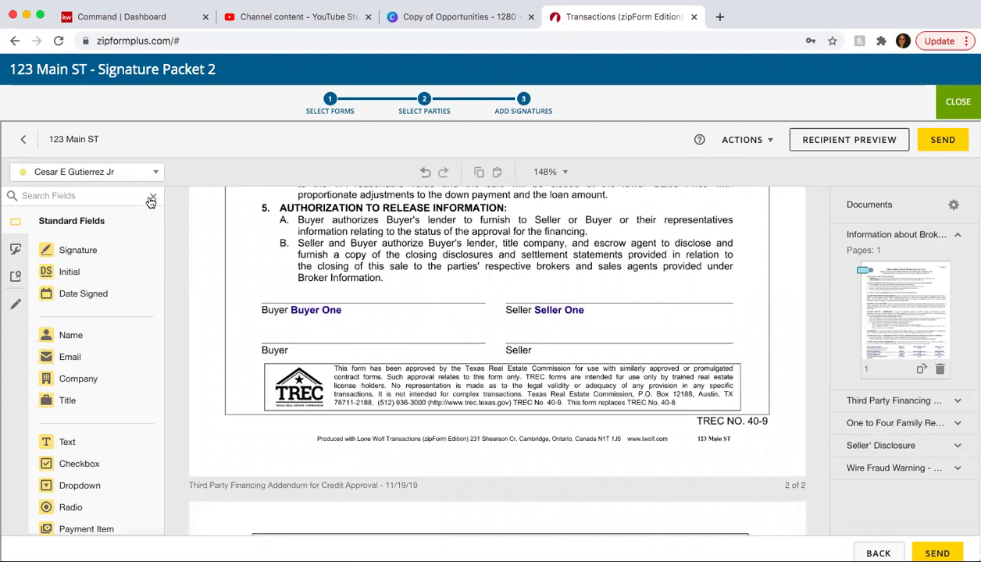
pyautogui.click(131, 177)
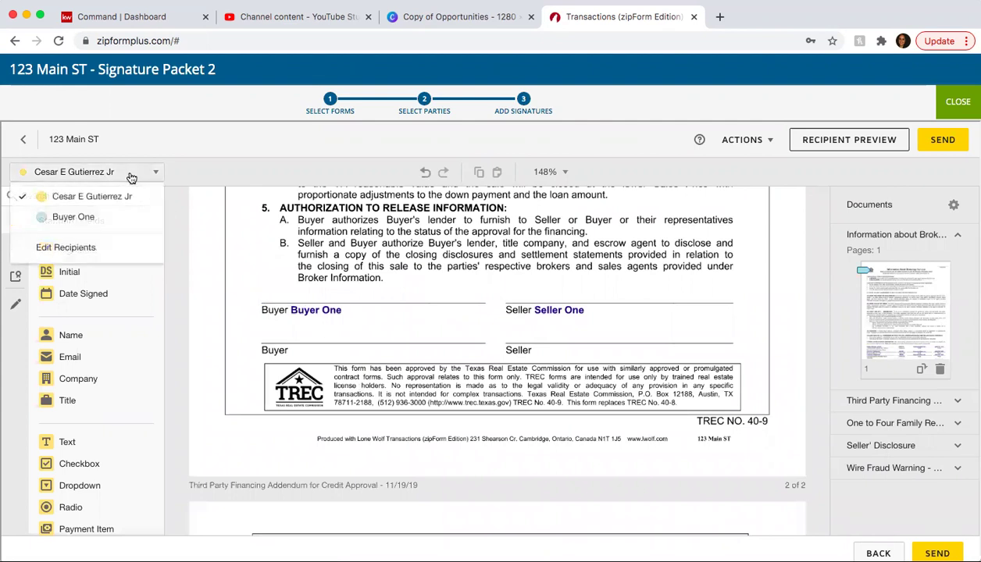
pyautogui.click(75, 218)
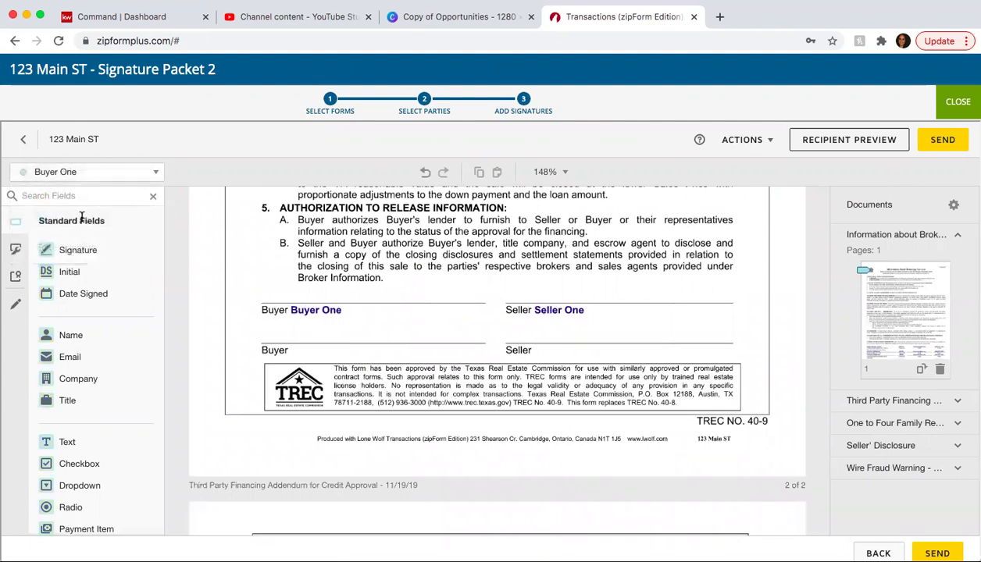
pyautogui.moveTo(80, 251)
pyautogui.mouseDown()
pyautogui.moveTo(214, 256)
pyautogui.moveTo(260, 274)
pyautogui.mouseUp()
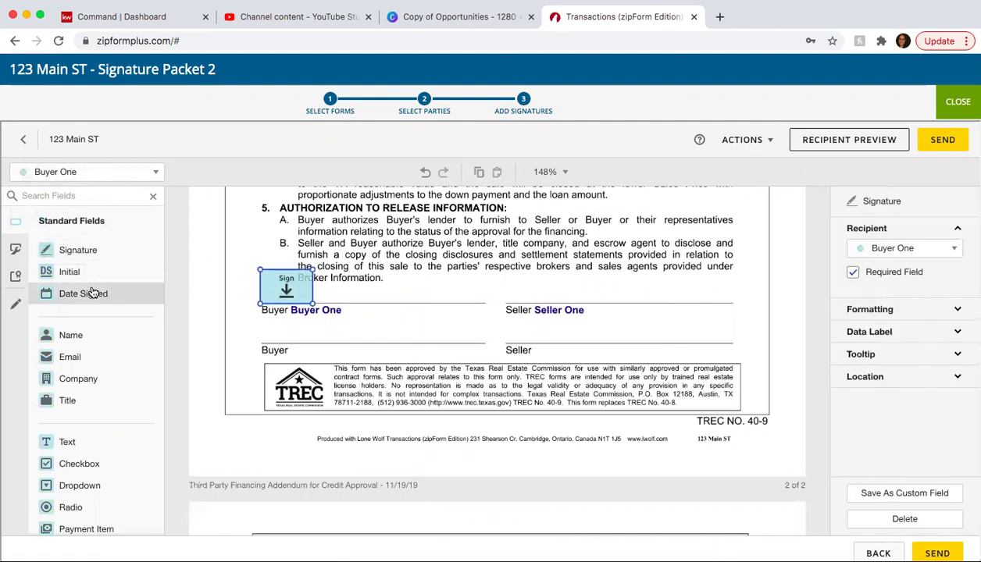
pyautogui.moveTo(92, 293); pyautogui.dragTo(405, 291)
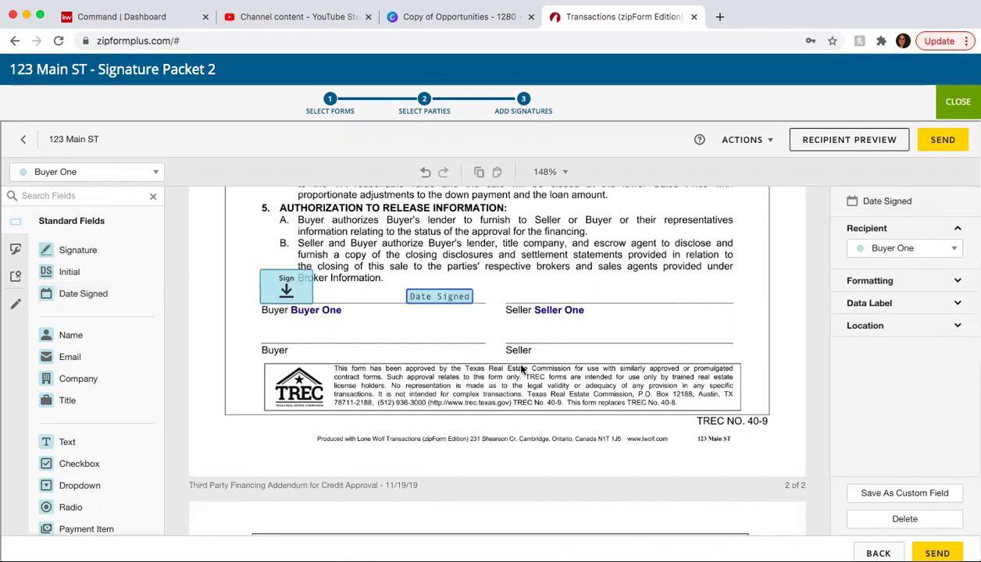
# - Scroll the packet past the Wire Fraud Warning to page 10's option fee and earnest money receipts
pyautogui.scroll(-10, 522, 368)
pyautogui.scroll(-10, 521, 368)
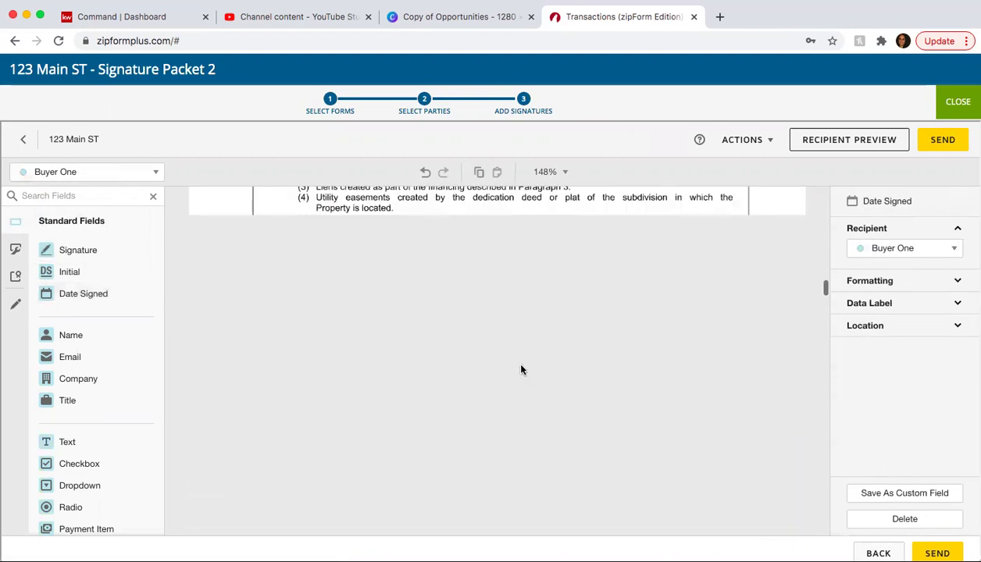
pyautogui.scroll(-15, 522, 369)
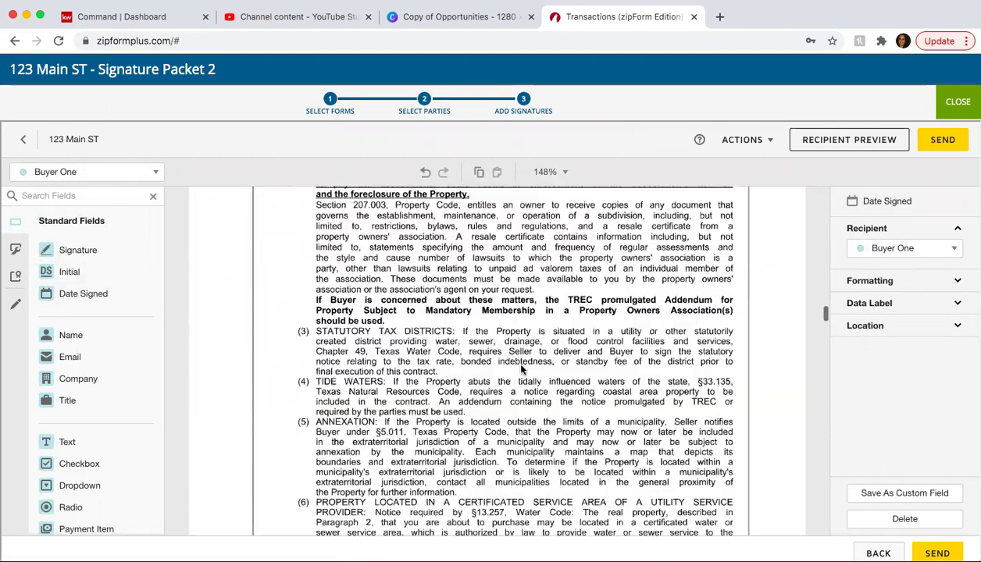
pyautogui.scroll(-10, 522, 369)
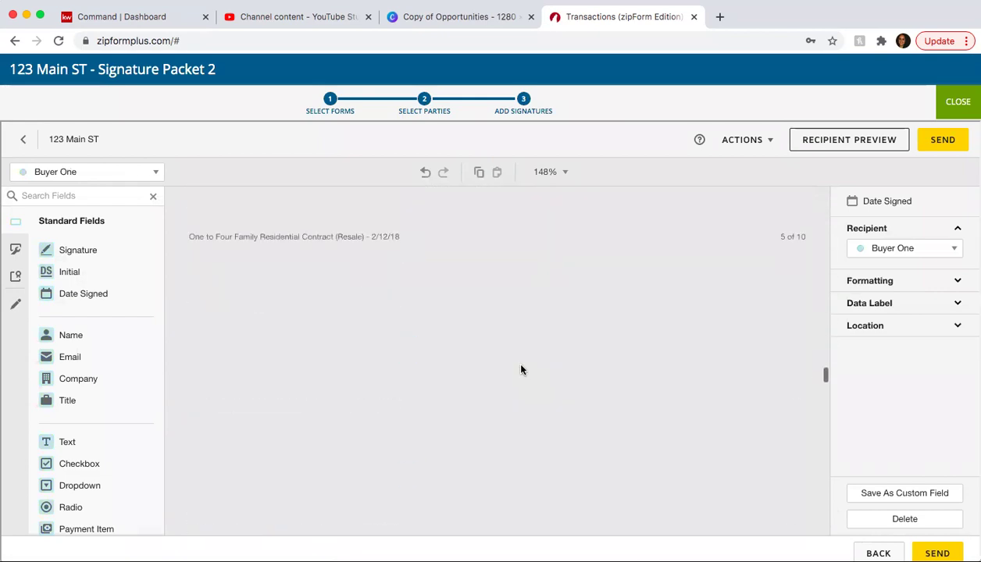
pyautogui.scroll(-10, 522, 368)
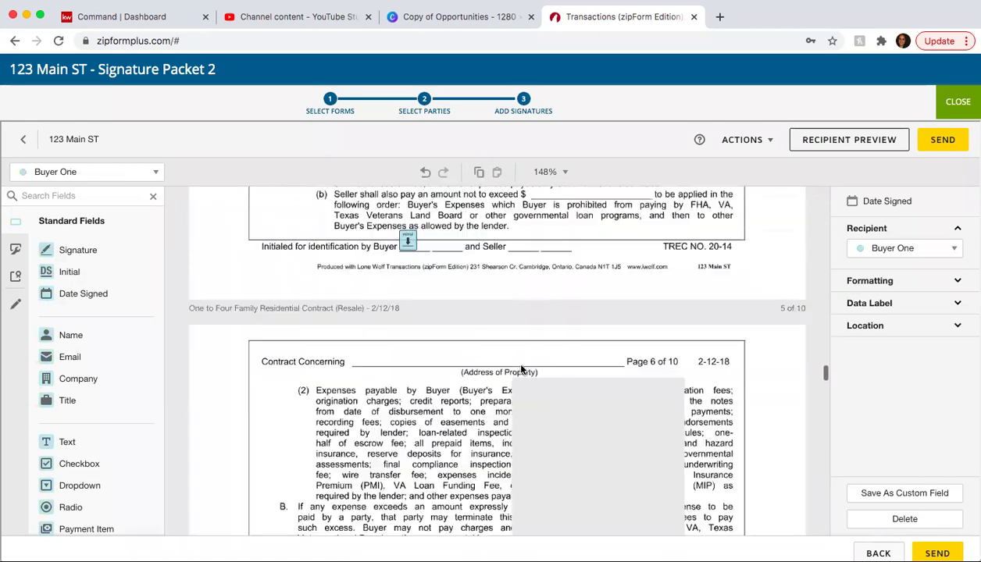
pyautogui.scroll(-20, 521, 368)
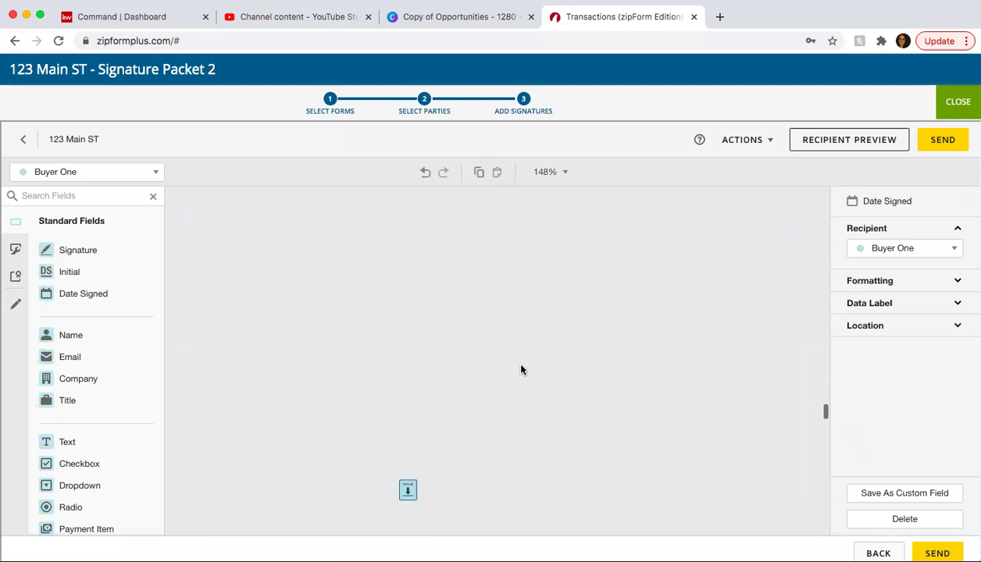
pyautogui.scroll(-10, 522, 370)
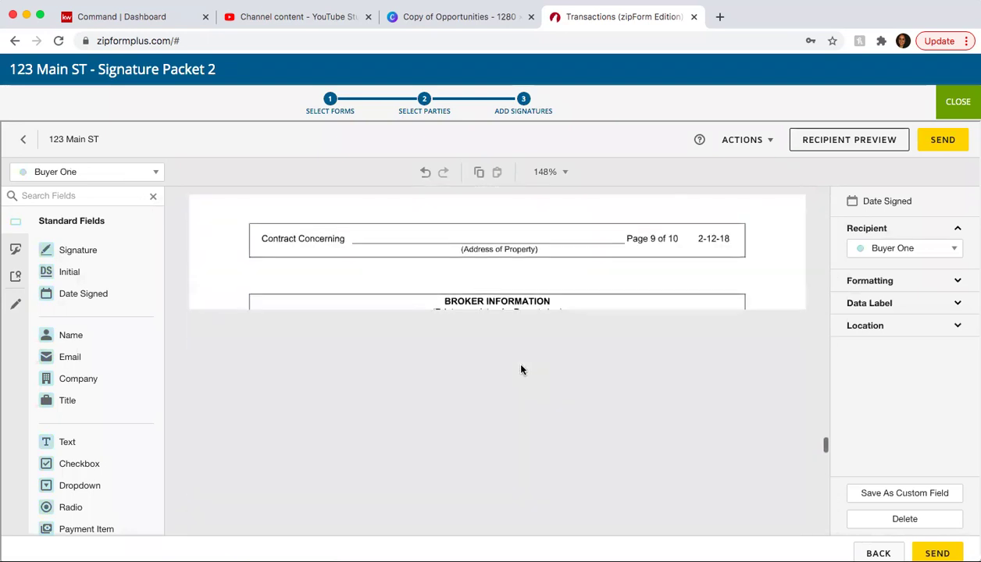
pyautogui.scroll(5, 522, 369)
pyautogui.scroll(-15, 522, 369)
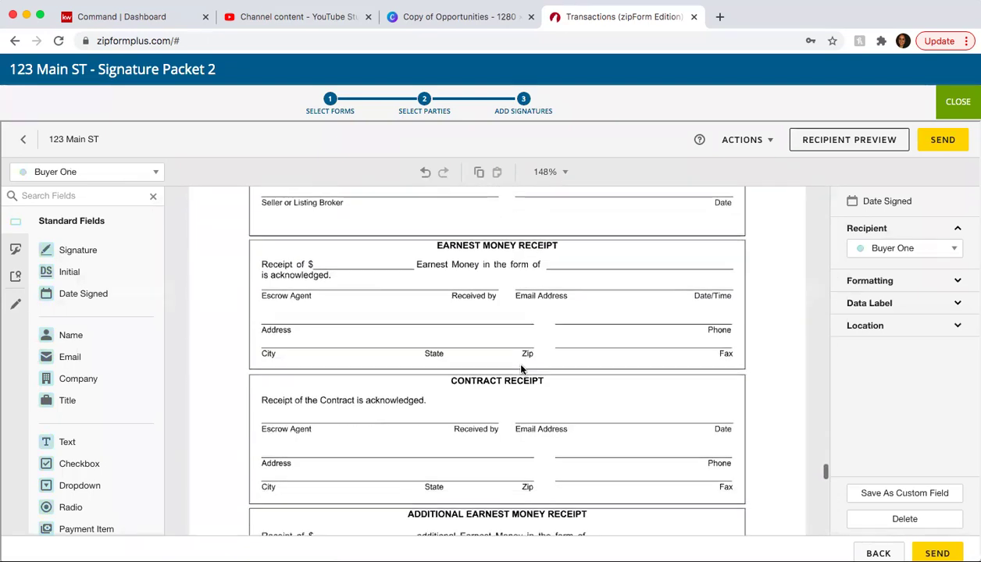
pyautogui.scroll(5, 521, 369)
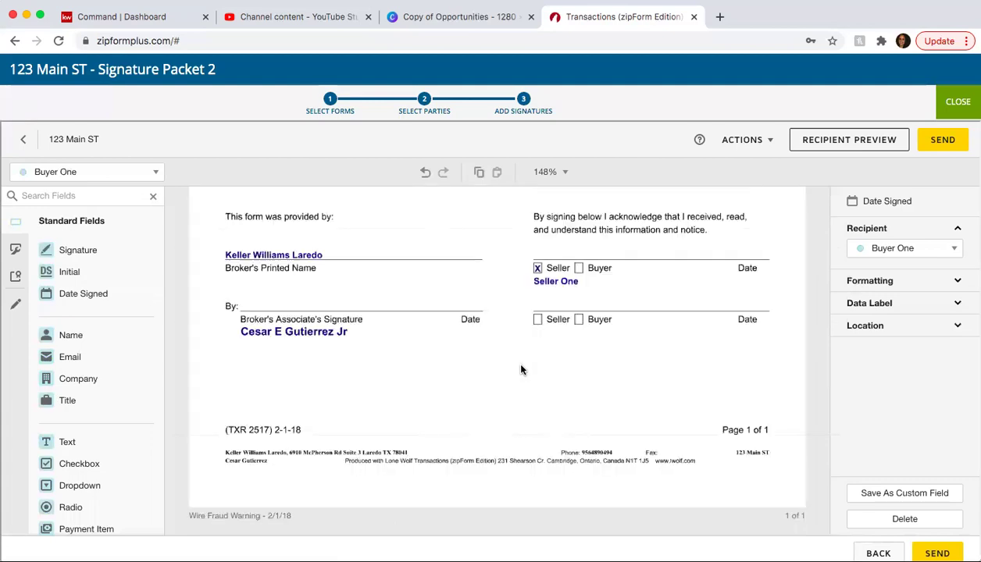
pyautogui.scroll(15, 521, 370)
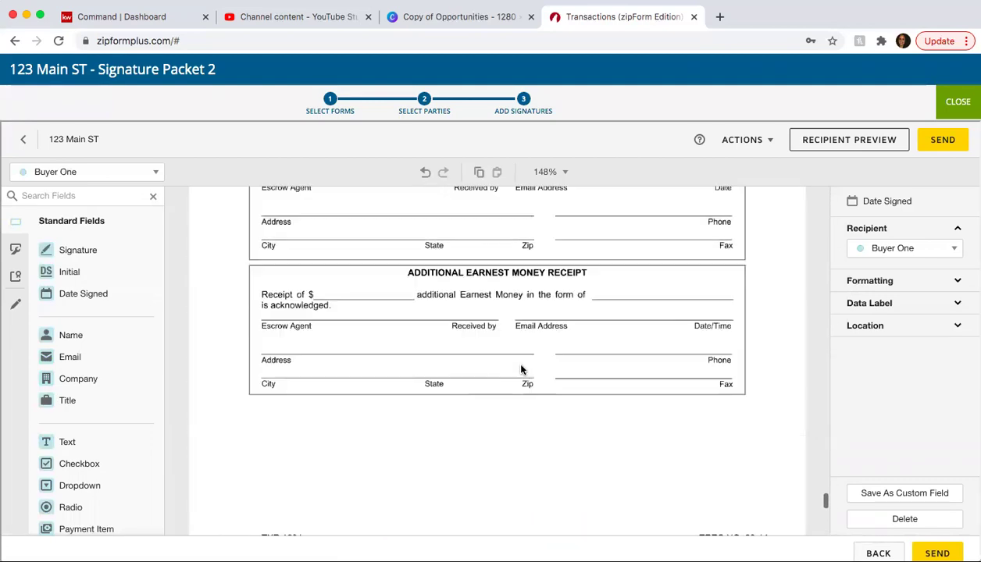
pyautogui.scroll(1, 522, 365)
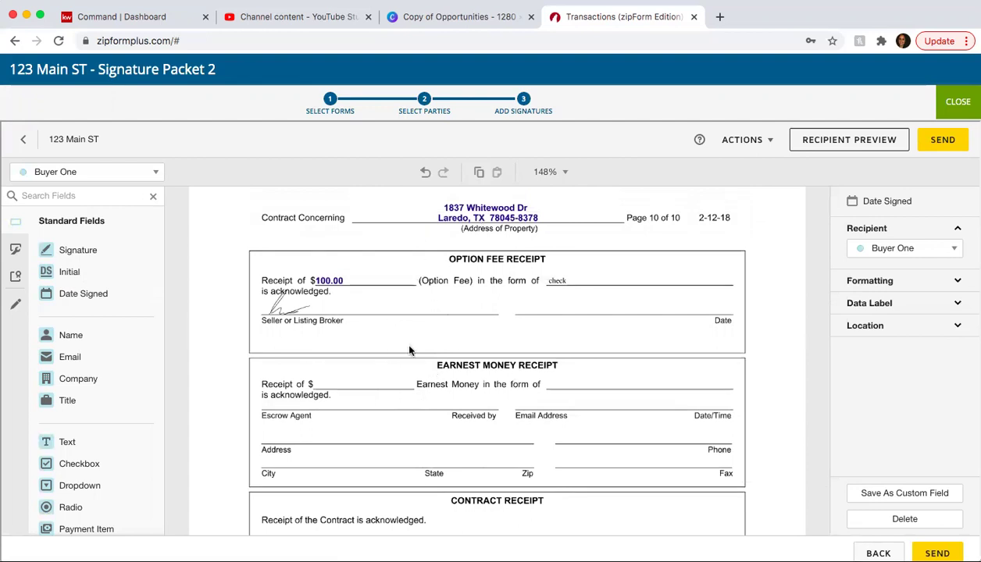
pyautogui.scroll(-1, 409, 351)
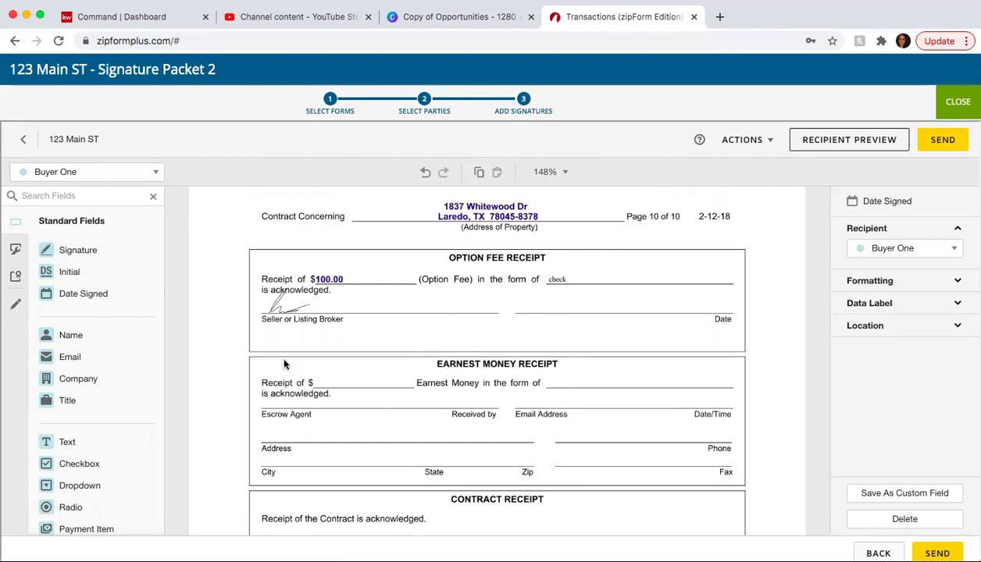
pyautogui.scroll(-9, 425, 407)
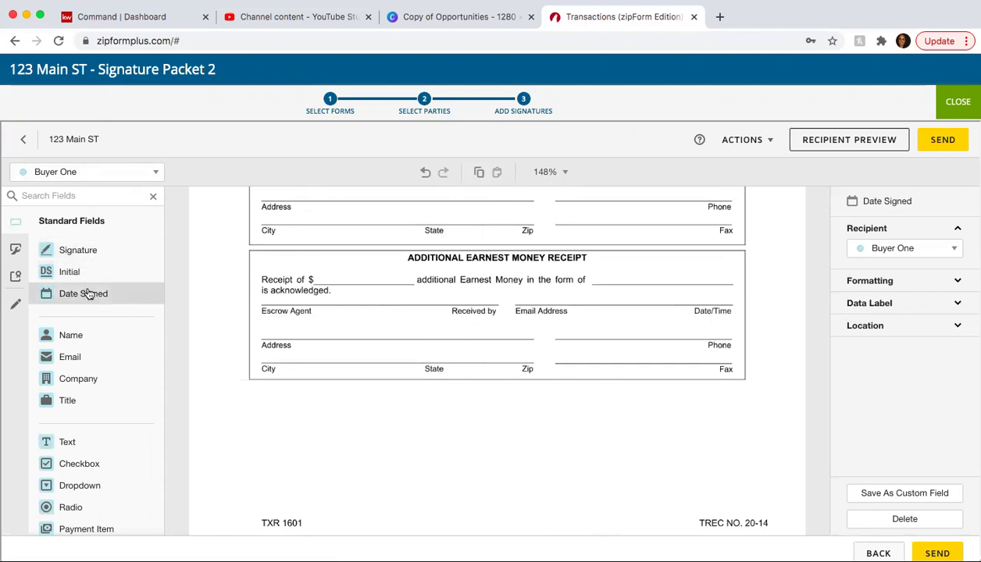
# - Add a Buyer One initial field below the last receipt, then make the broker's associate the recipient
pyautogui.moveTo(82, 275); pyautogui.dragTo(368, 437)
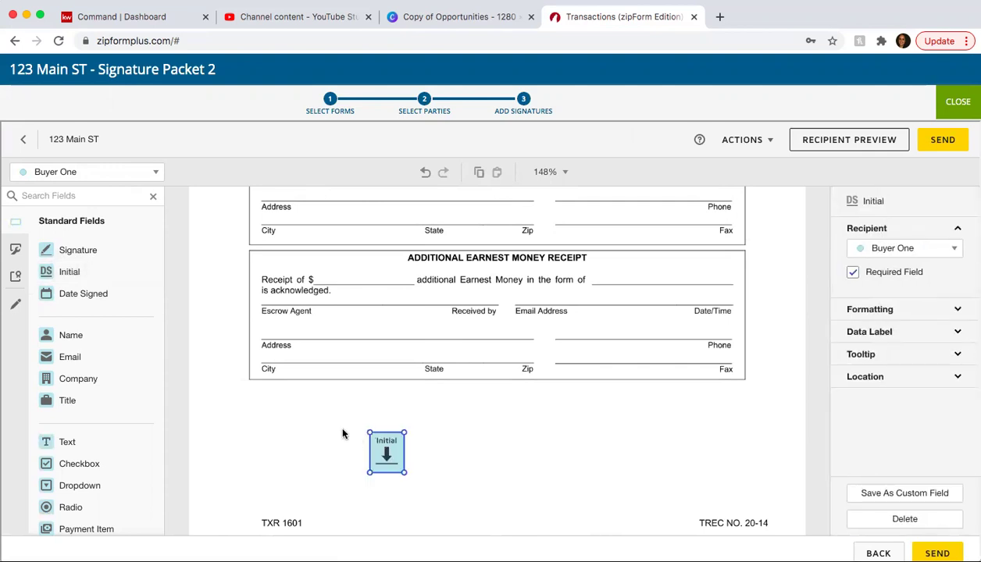
pyautogui.scroll(10, 342, 434)
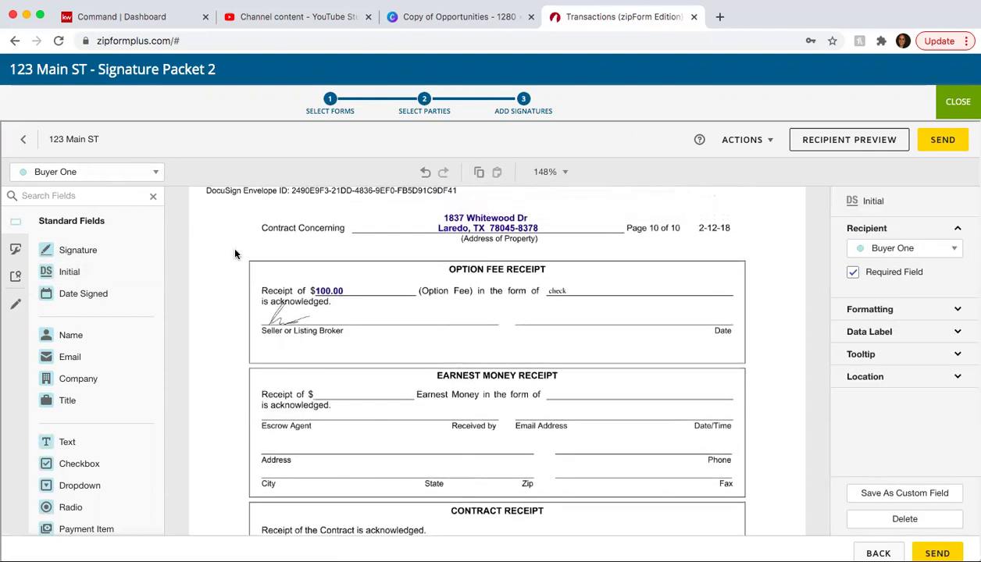
pyautogui.click(92, 173)
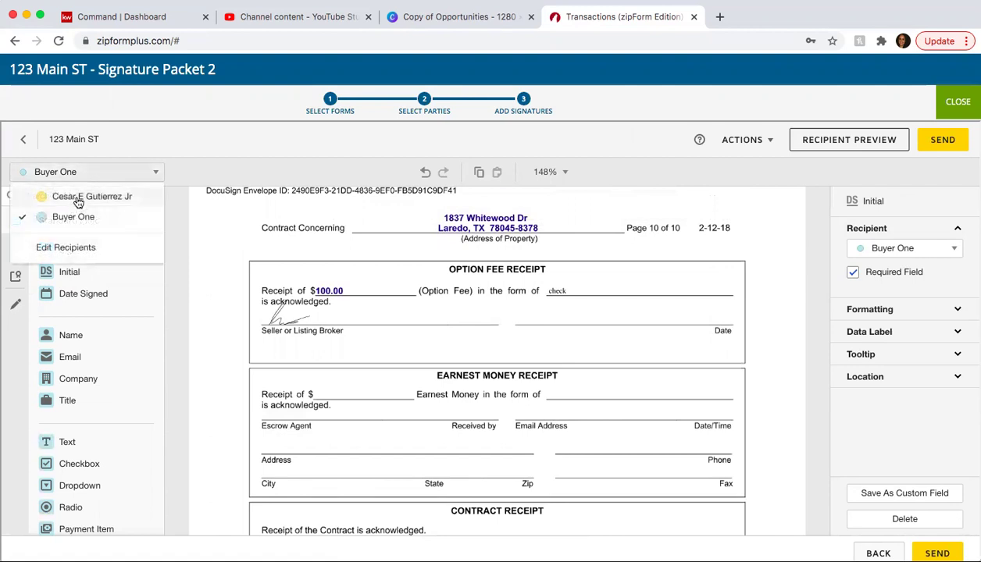
pyautogui.click(78, 199)
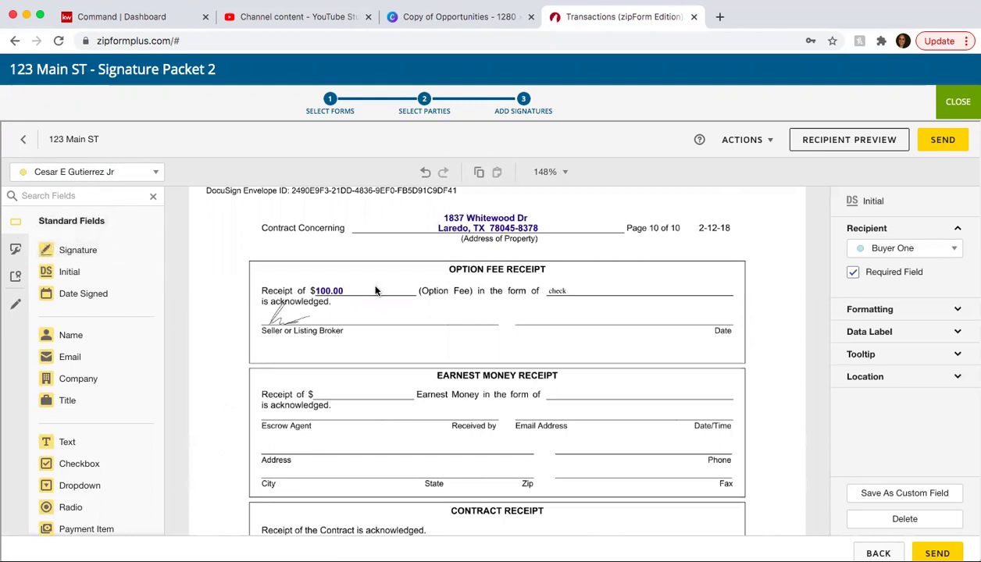
# - Strike through the $100.00 option fee amount with a markup line
pyautogui.click(15, 310)
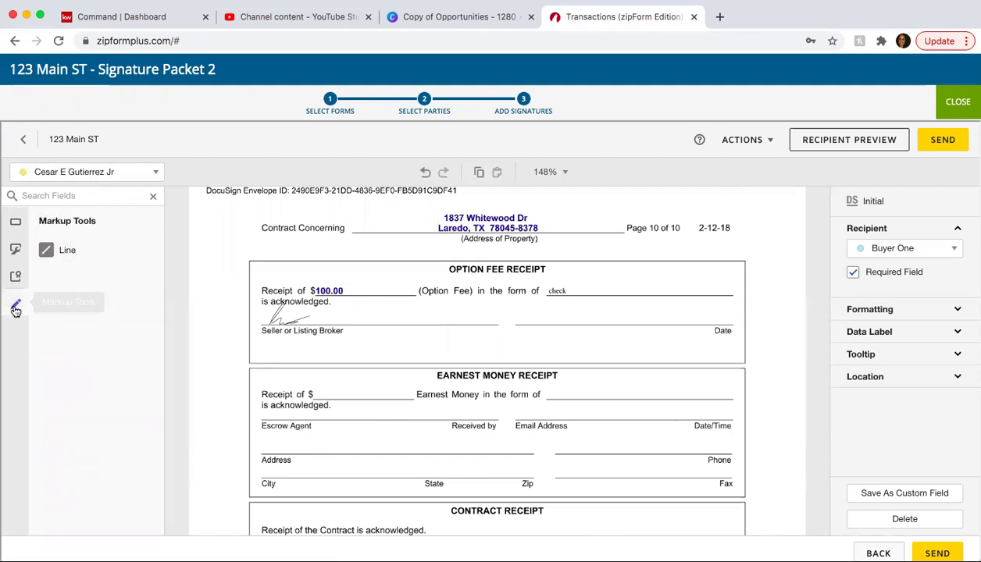
pyautogui.click(72, 250)
pyautogui.moveTo(306, 291); pyautogui.dragTo(352, 291)
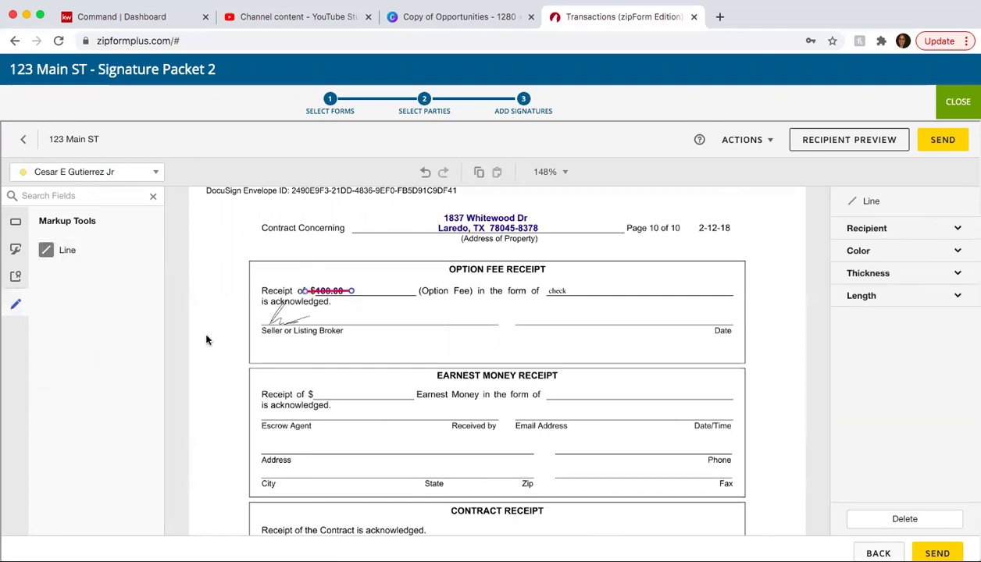
# - Add a $150 text field, shrink it, and move it just after the struck-out $100.00
pyautogui.click(16, 224)
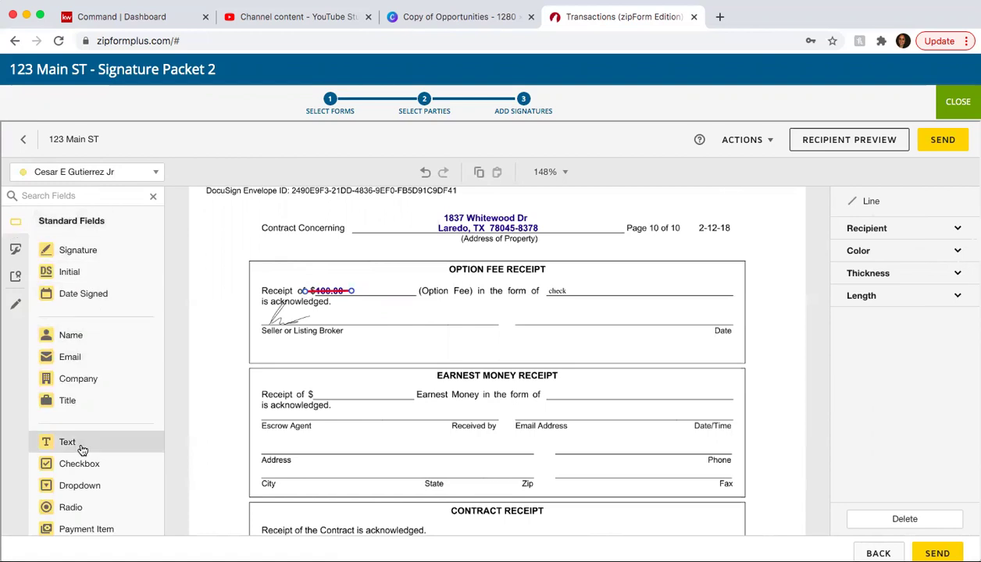
pyautogui.moveTo(81, 448); pyautogui.dragTo(299, 283)
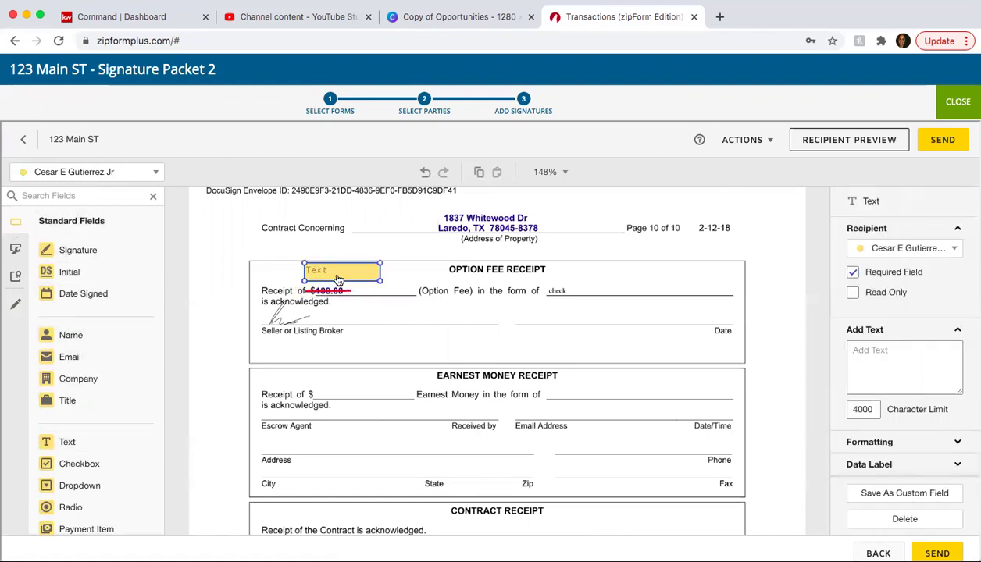
pyautogui.click(899, 363)
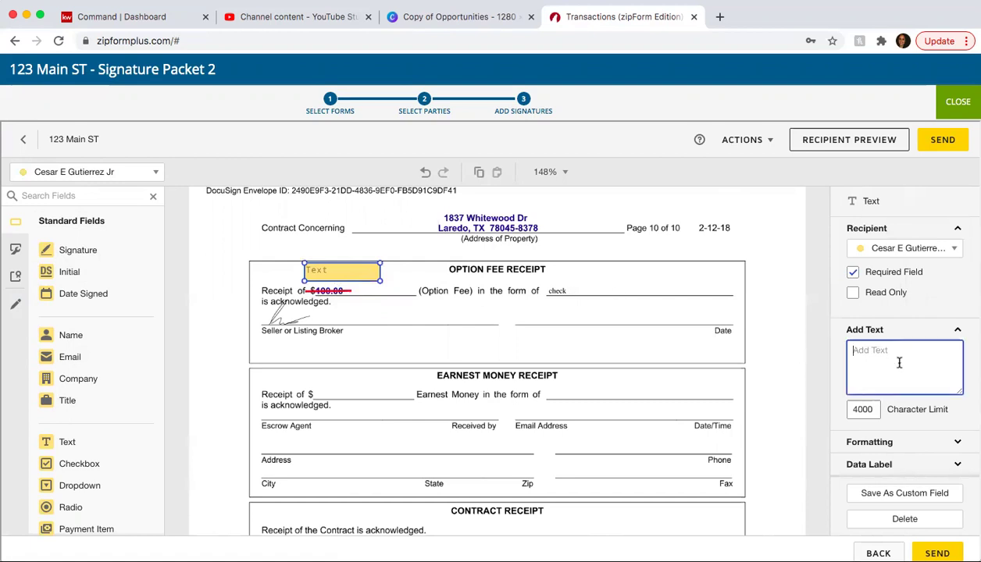
pyautogui.write('$150')
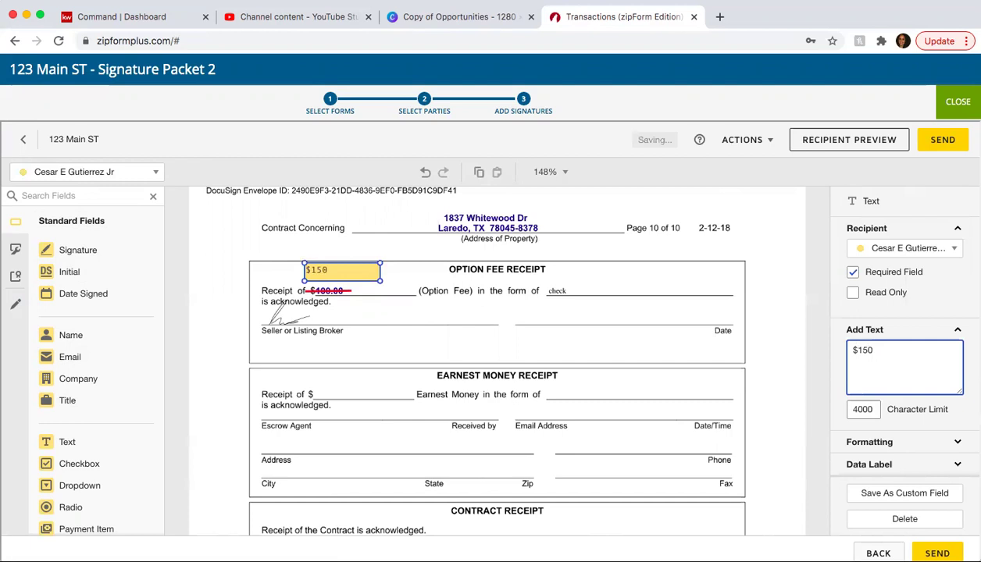
pyautogui.click(500, 303)
pyautogui.click(378, 272)
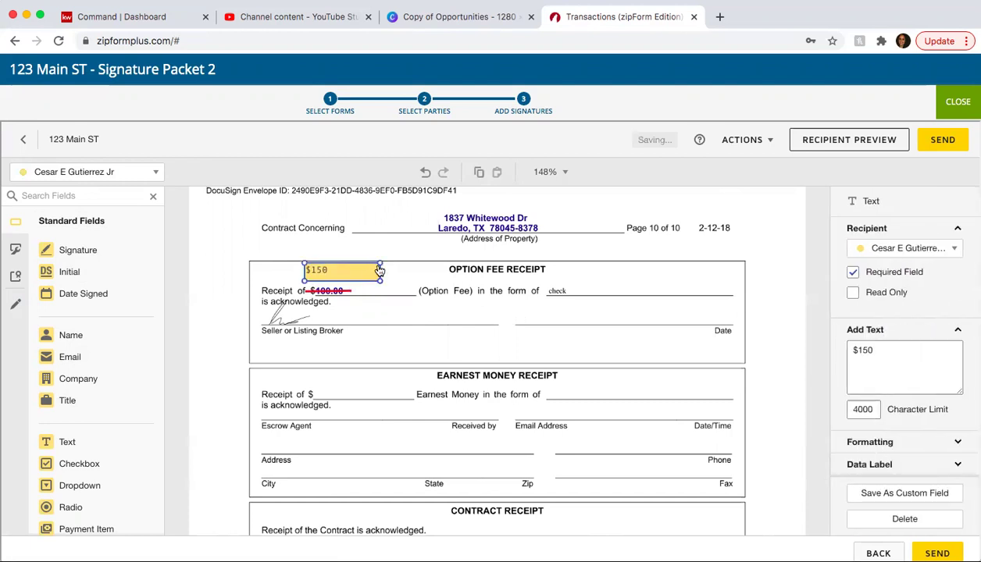
pyautogui.moveTo(380, 264); pyautogui.dragTo(374, 289)
pyautogui.click(392, 288)
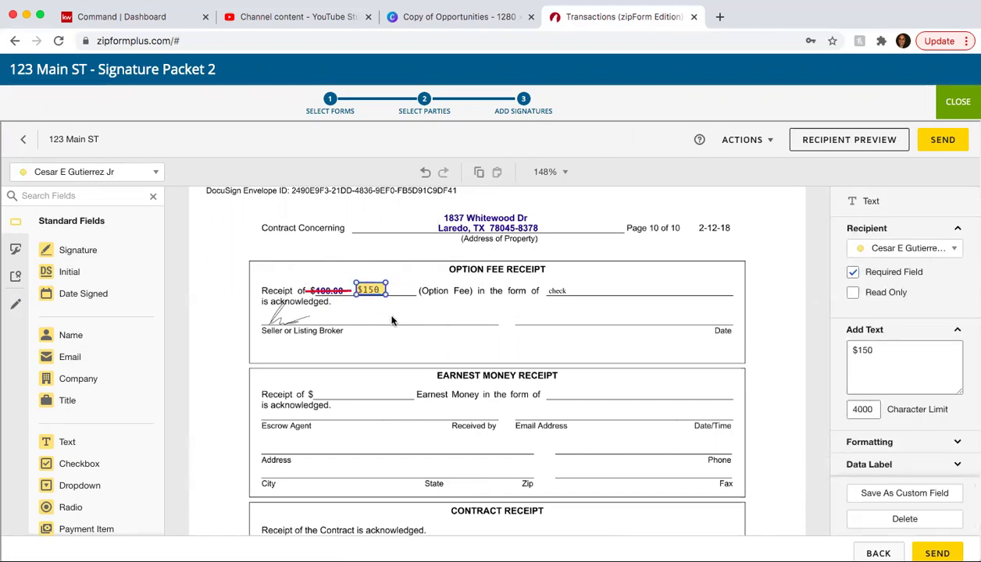
# - Switch the recipient to Buyer One and place an initial field beside the Option Fee Receipt
pyautogui.click(115, 173)
pyautogui.click(69, 216)
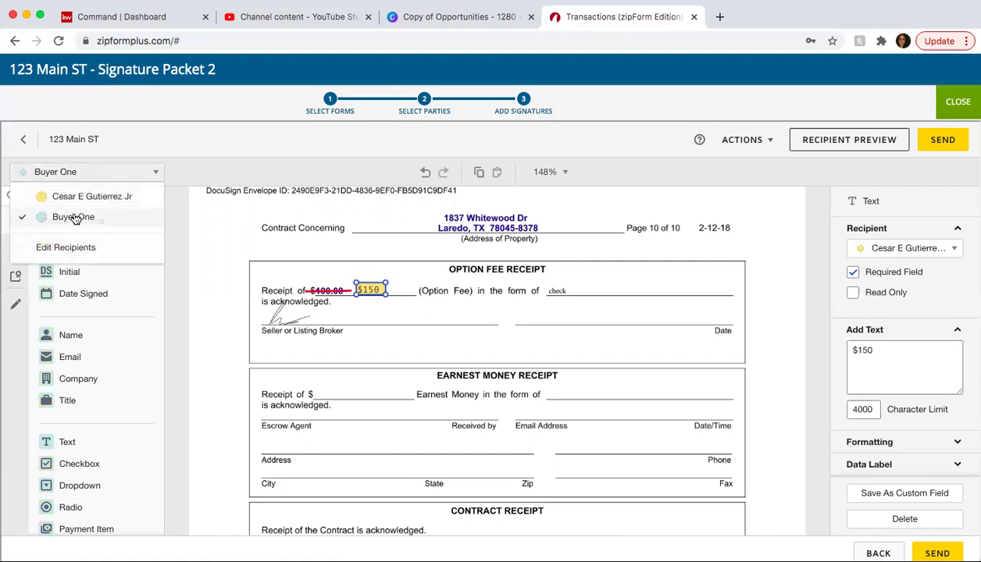
pyautogui.click(91, 176)
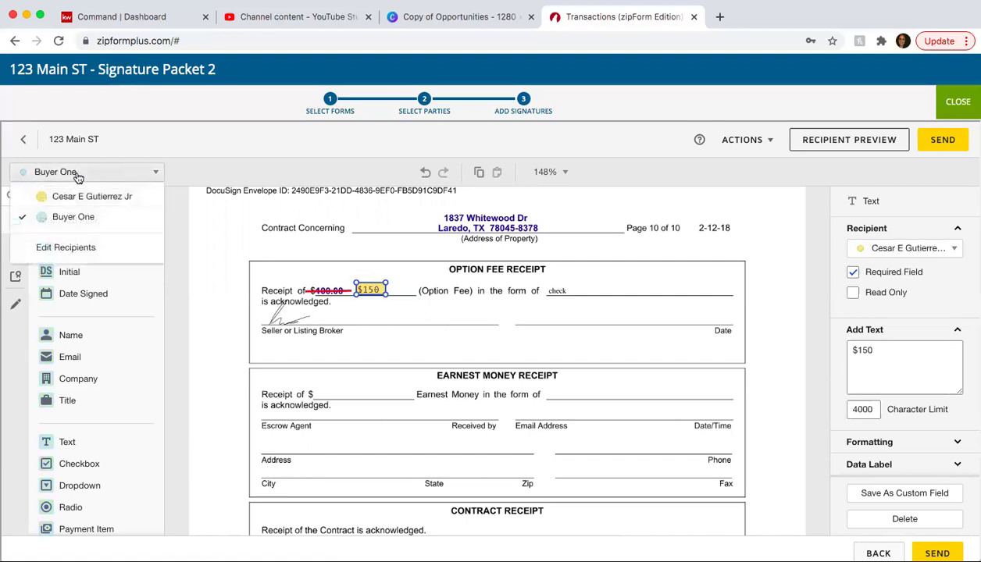
pyautogui.click(70, 219)
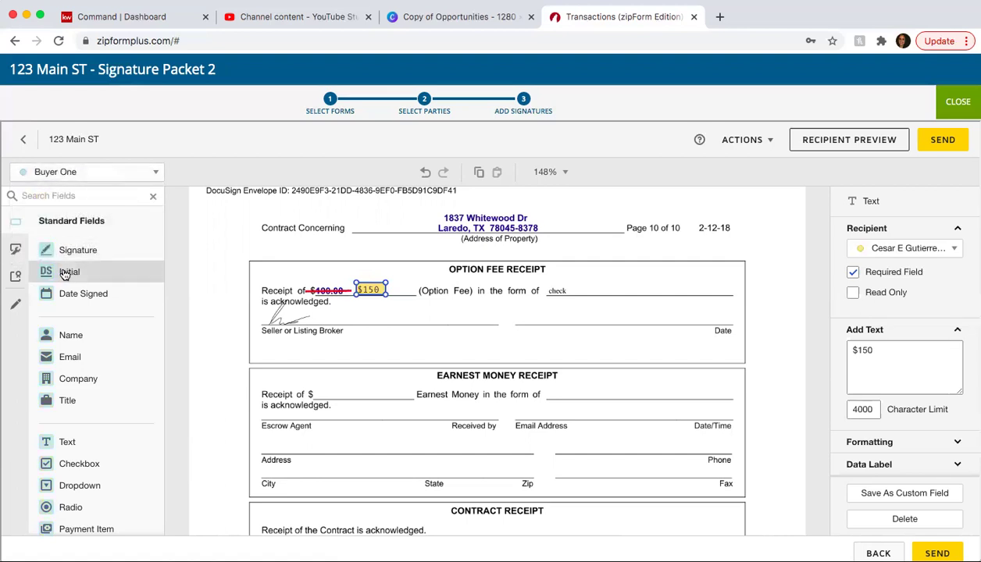
pyautogui.moveTo(68, 271); pyautogui.dragTo(211, 268)
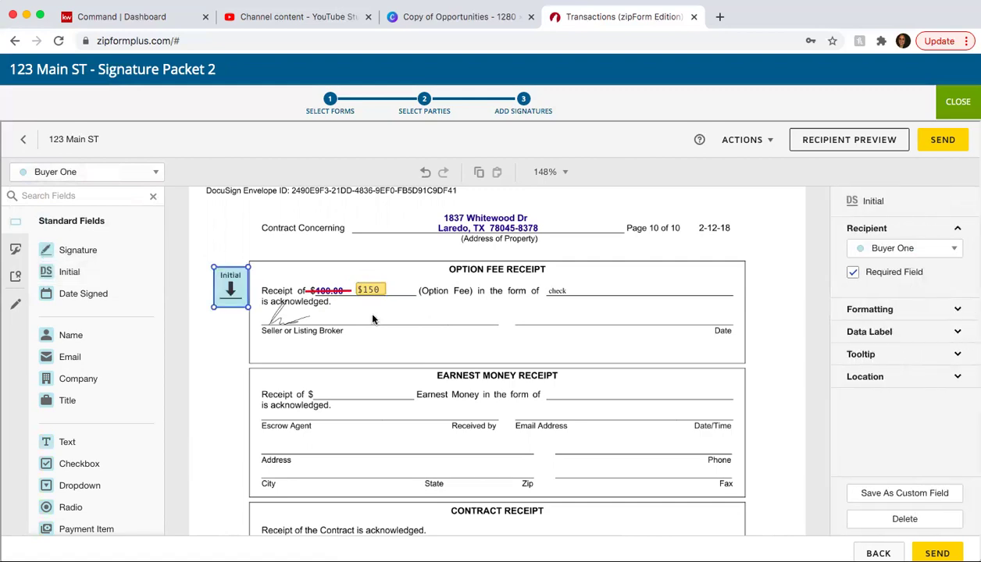
# - Place Buyer One's signature and signing date fields on the wire fraud notice's Seller line
pyautogui.scroll(-15, 406, 330)
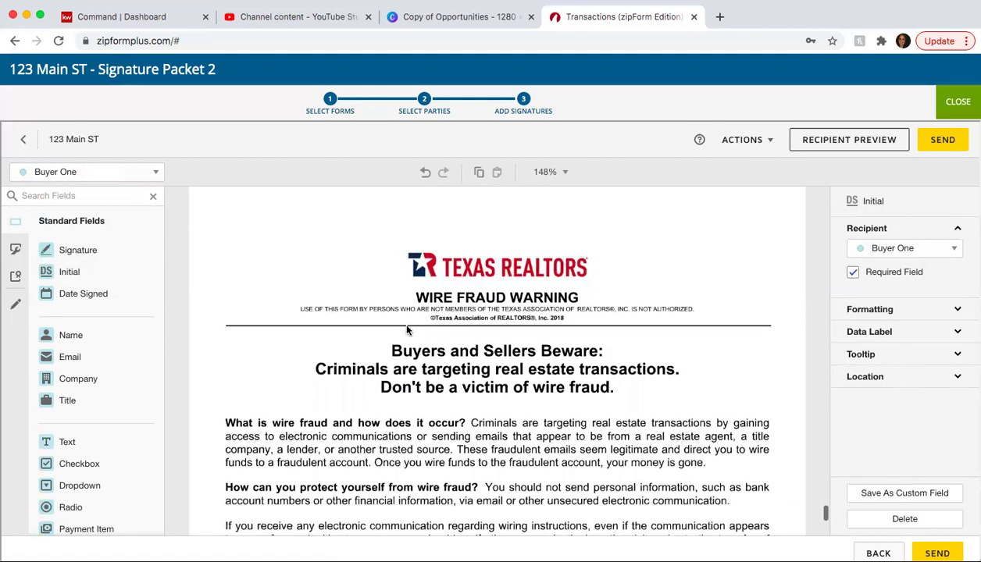
pyautogui.scroll(6, 407, 330)
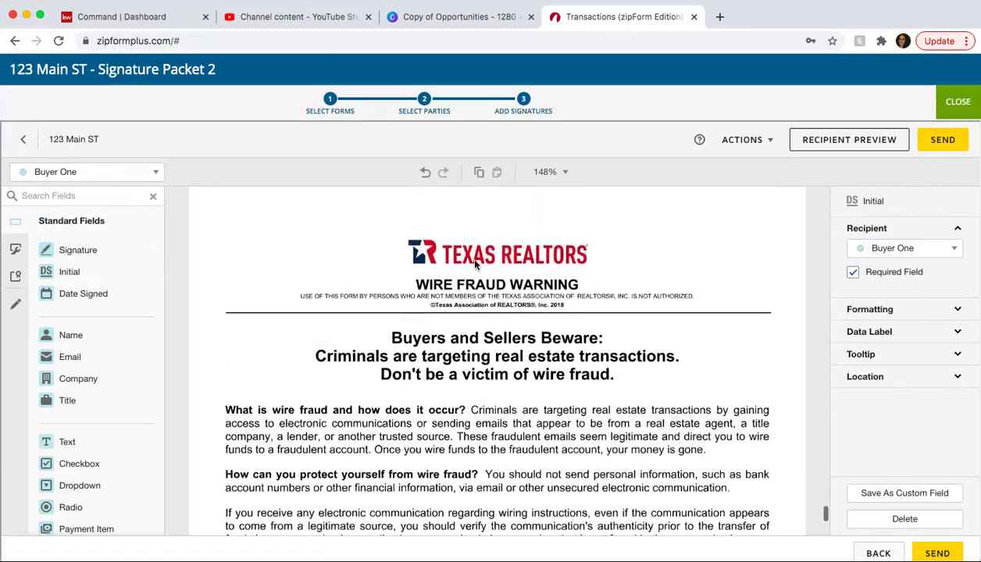
pyautogui.scroll(-10, 425, 407)
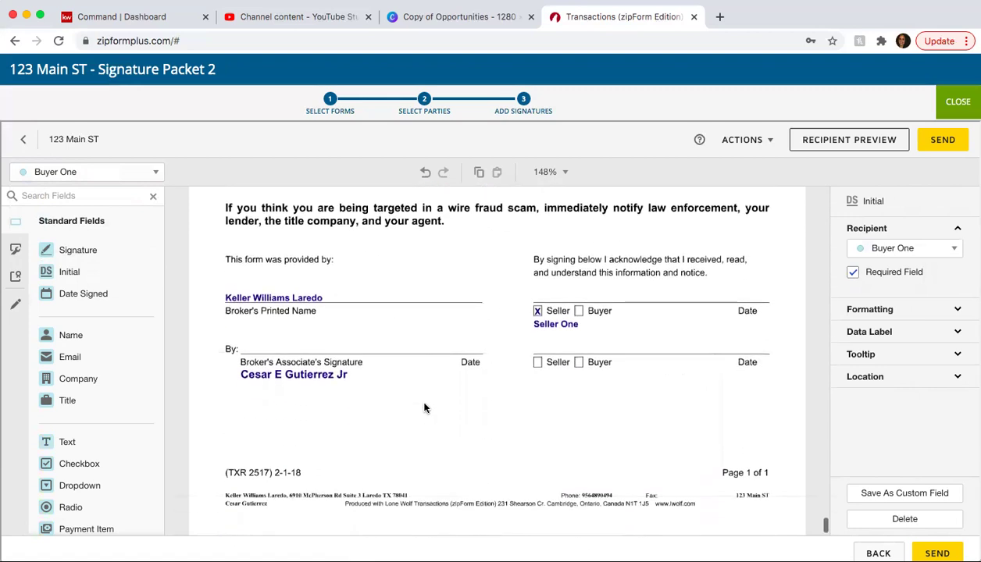
pyautogui.scroll(1, 424, 407)
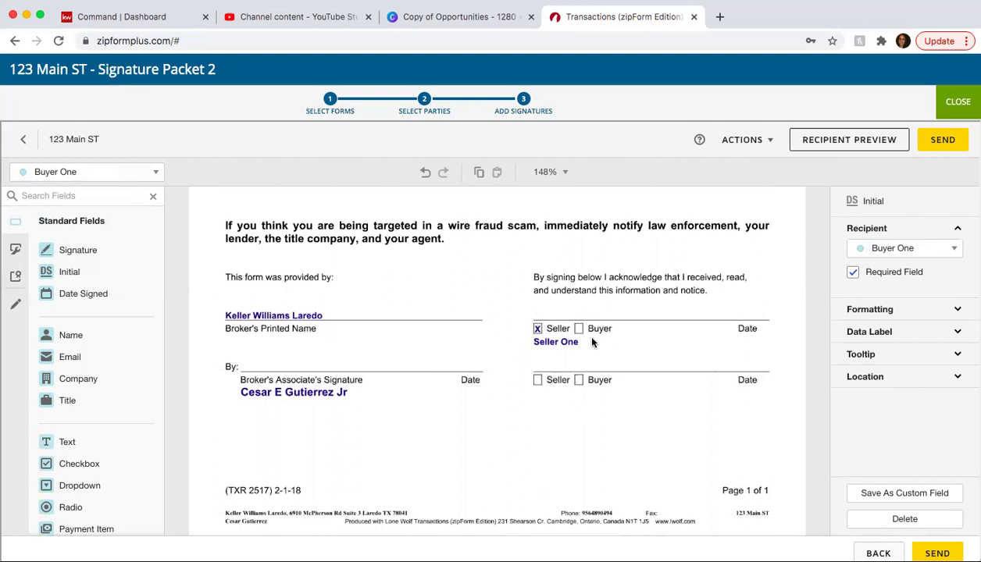
pyautogui.click(132, 173)
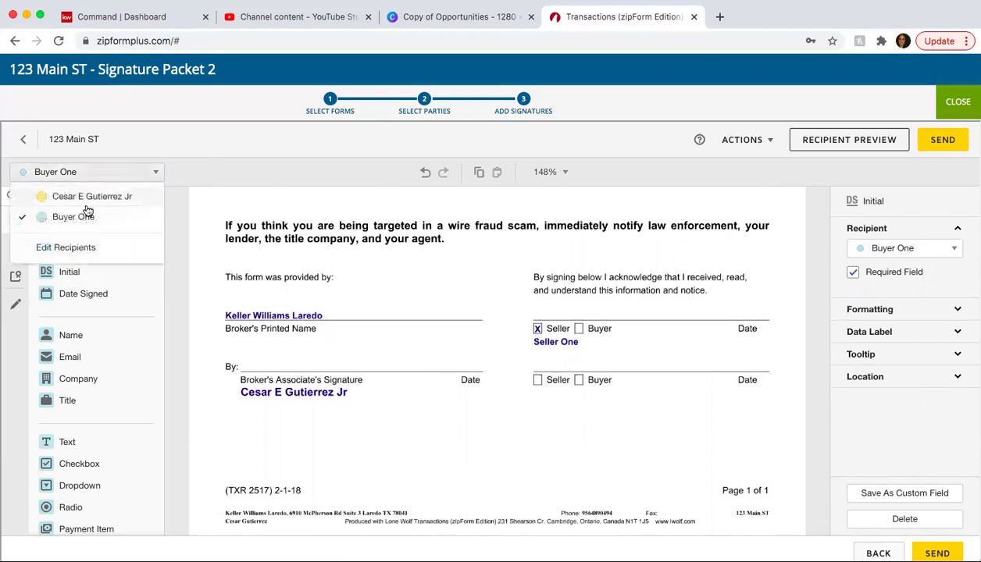
pyautogui.click(192, 288)
pyautogui.moveTo(85, 262)
pyautogui.mouseDown()
pyautogui.moveTo(574, 311)
pyautogui.moveTo(557, 303)
pyautogui.mouseUp()
pyautogui.moveTo(83, 294)
pyautogui.mouseDown()
pyautogui.moveTo(383, 330)
pyautogui.moveTo(653, 275)
pyautogui.moveTo(687, 306)
pyautogui.mouseUp()
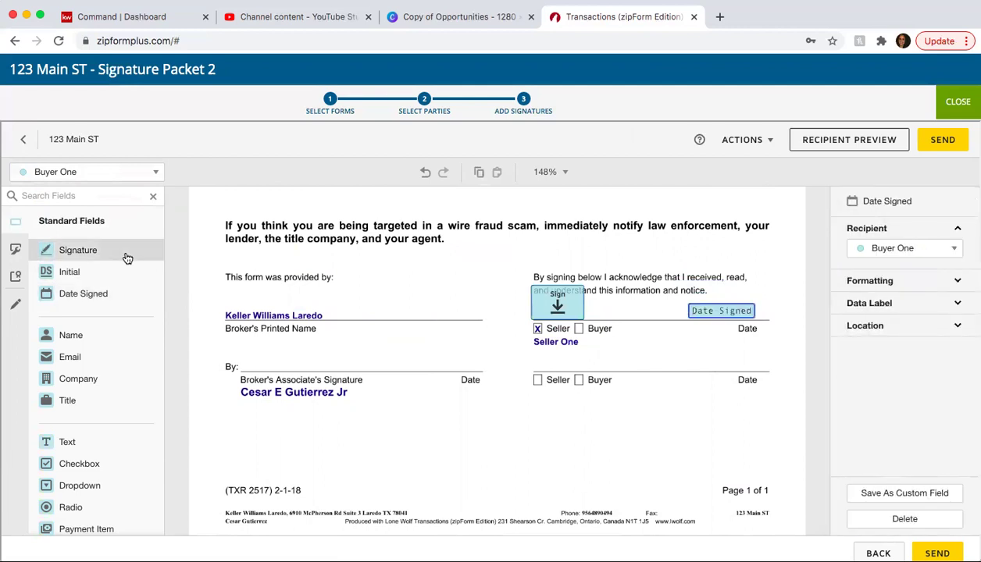
pyautogui.click(109, 178)
# - Add the broker's associate's signature and signing date fields beside By:
pyautogui.click(92, 196)
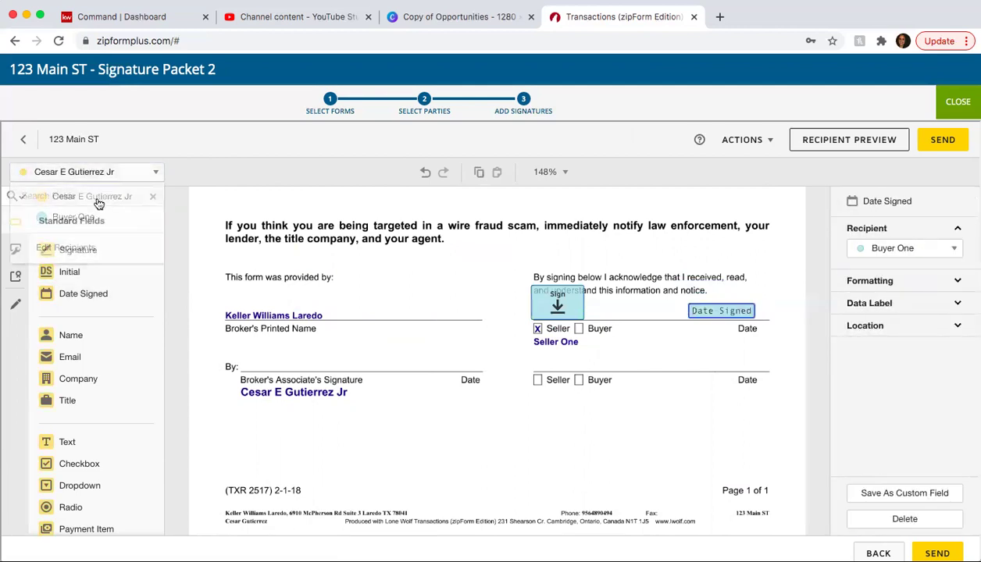
pyautogui.moveTo(78, 251); pyautogui.dragTo(233, 336)
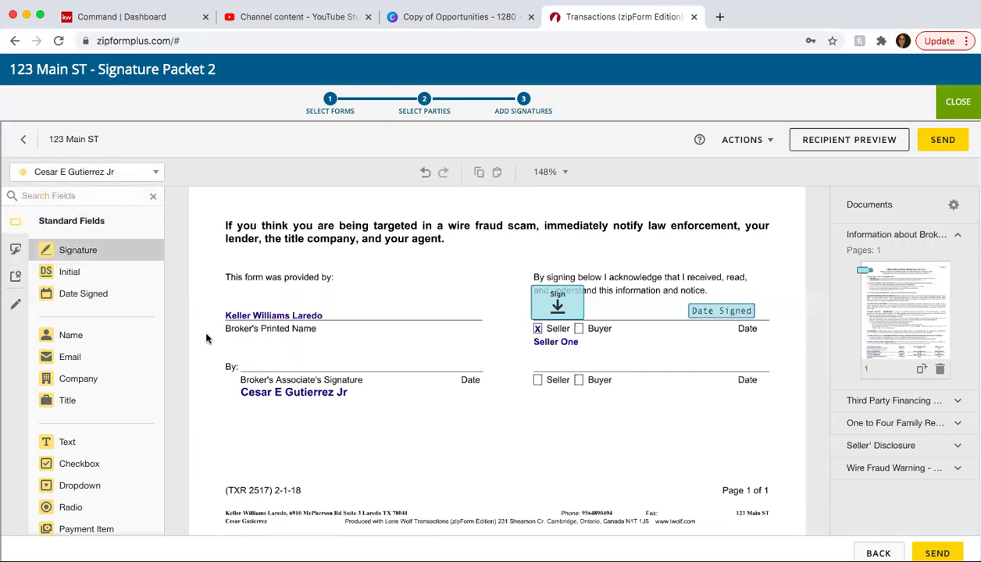
pyautogui.moveTo(86, 293); pyautogui.dragTo(385, 353)
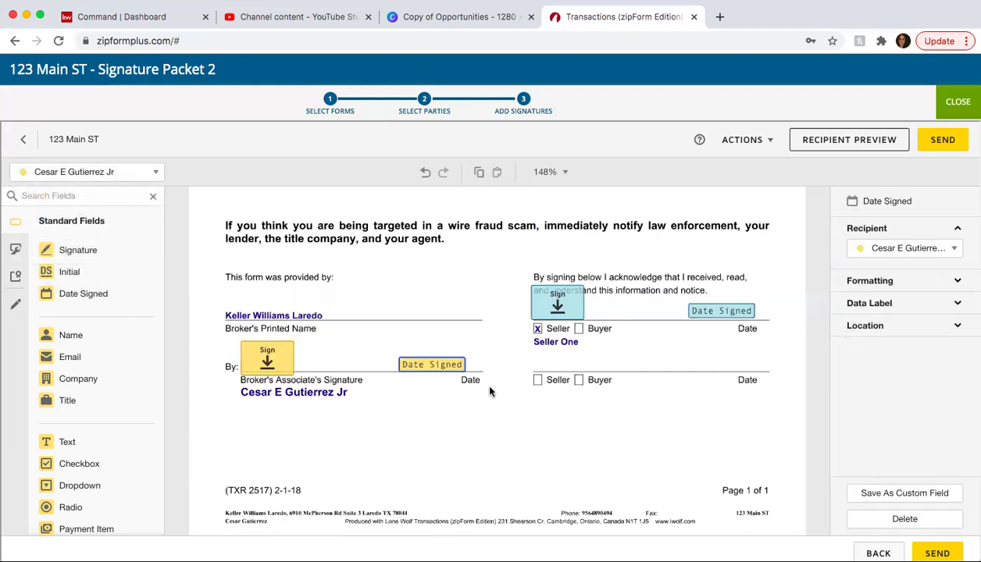
# - Scroll past the Third Party Financing Addendum to the resale contract's first page and Parties section
pyautogui.scroll(-1, 490, 390)
pyautogui.scroll(5, 491, 391)
pyautogui.scroll(15, 490, 390)
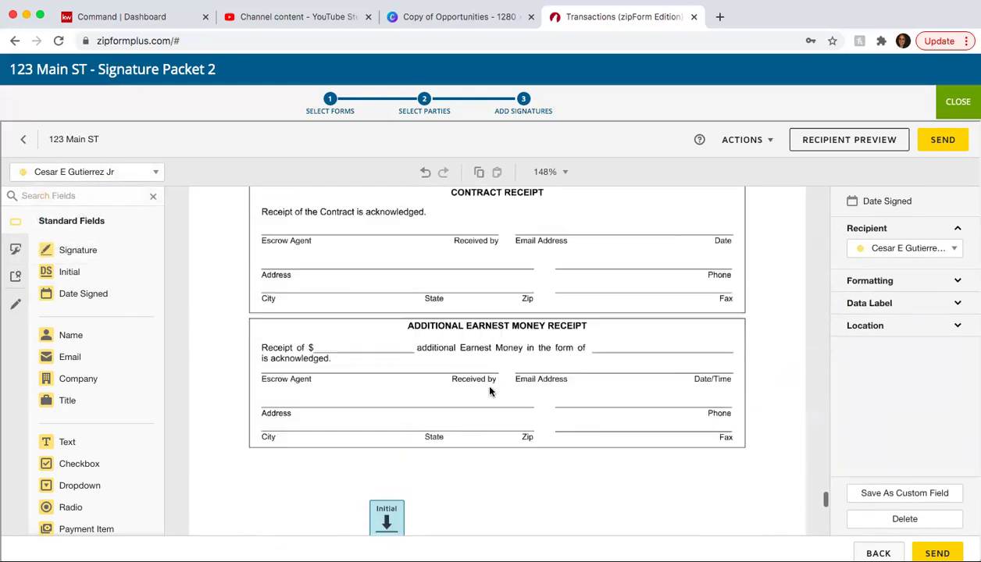
pyautogui.scroll(-4, 490, 391)
pyautogui.scroll(10, 489, 392)
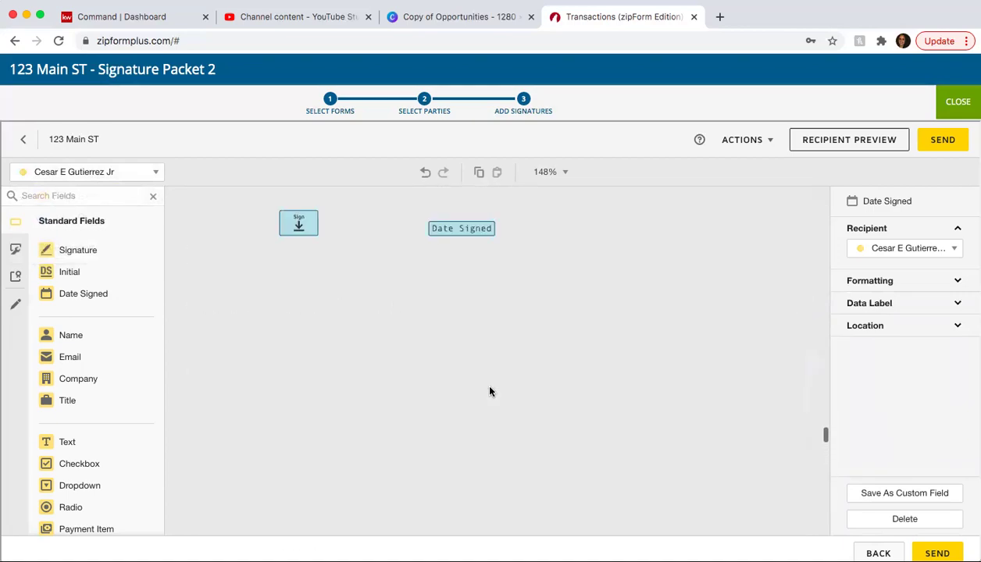
pyautogui.scroll(10, 490, 392)
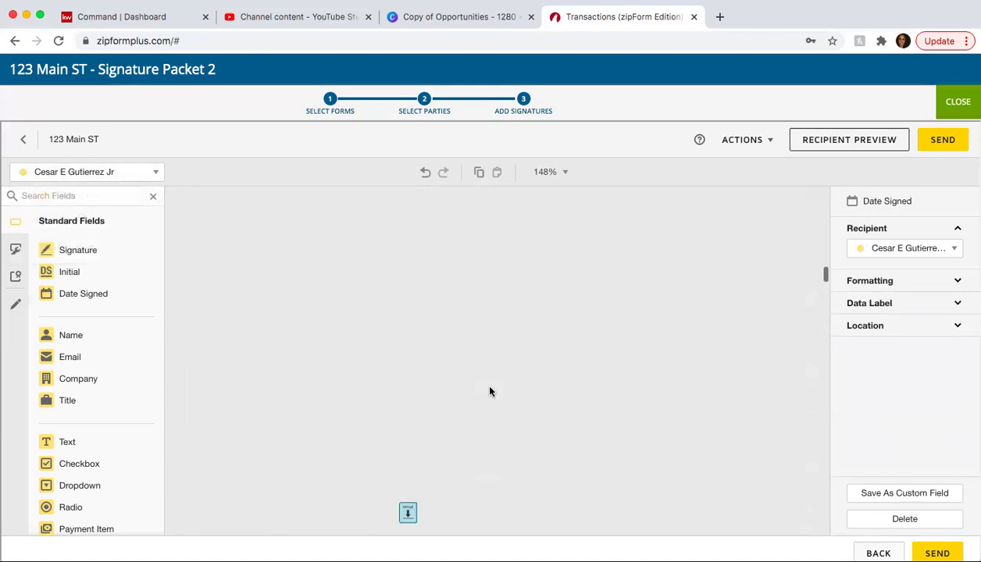
pyautogui.scroll(-10, 490, 390)
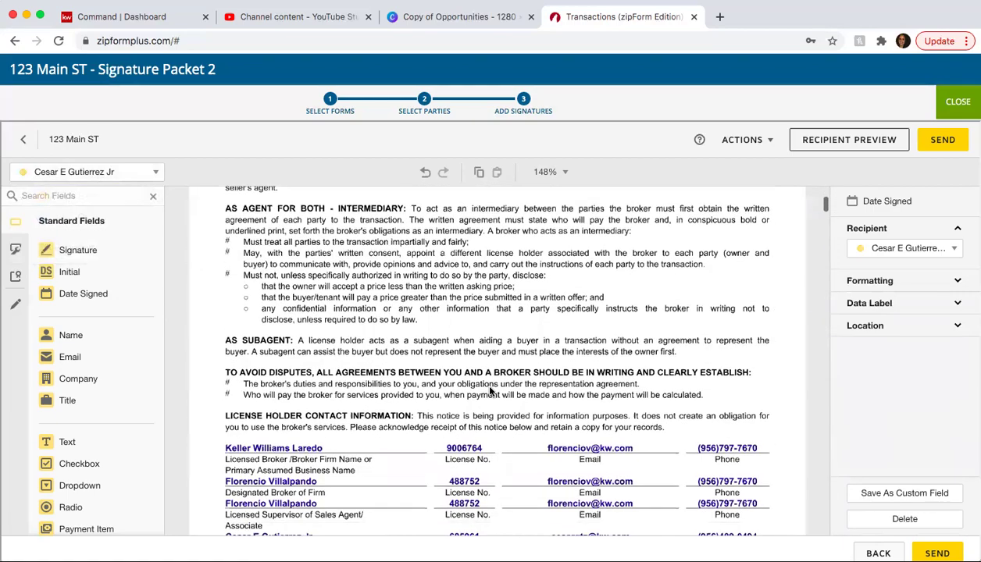
pyautogui.scroll(-15, 536, 367)
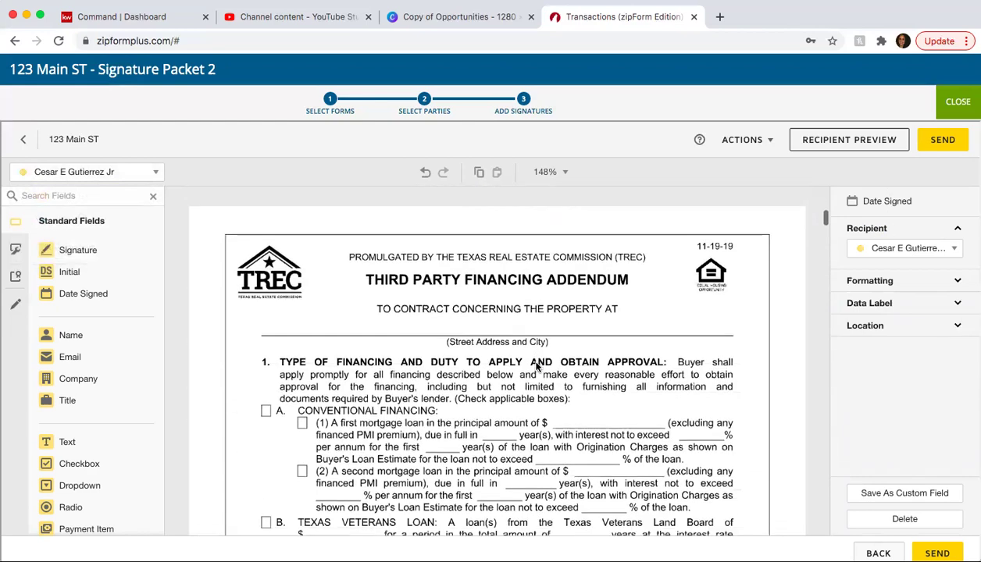
pyautogui.scroll(-10, 535, 367)
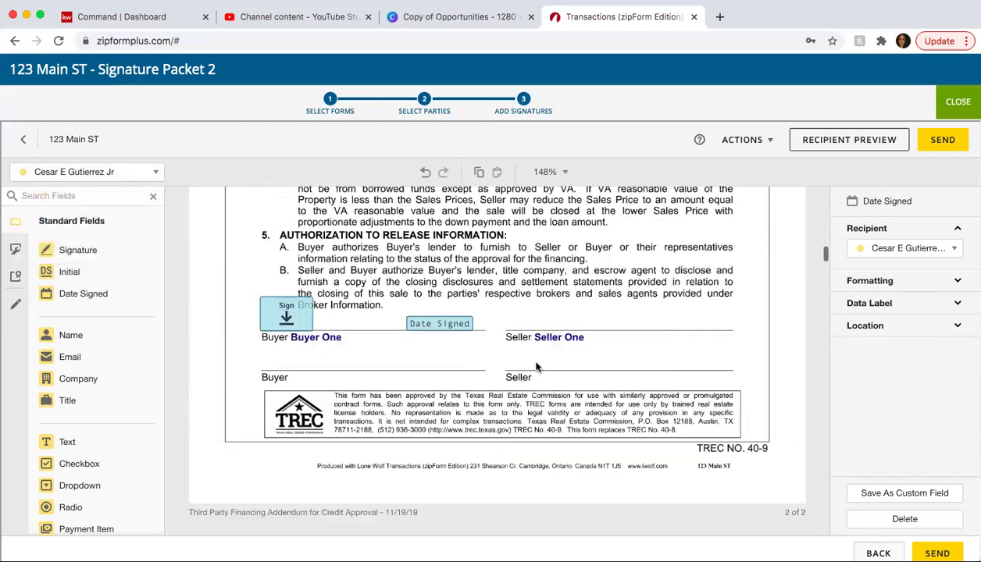
pyautogui.scroll(-2, 536, 367)
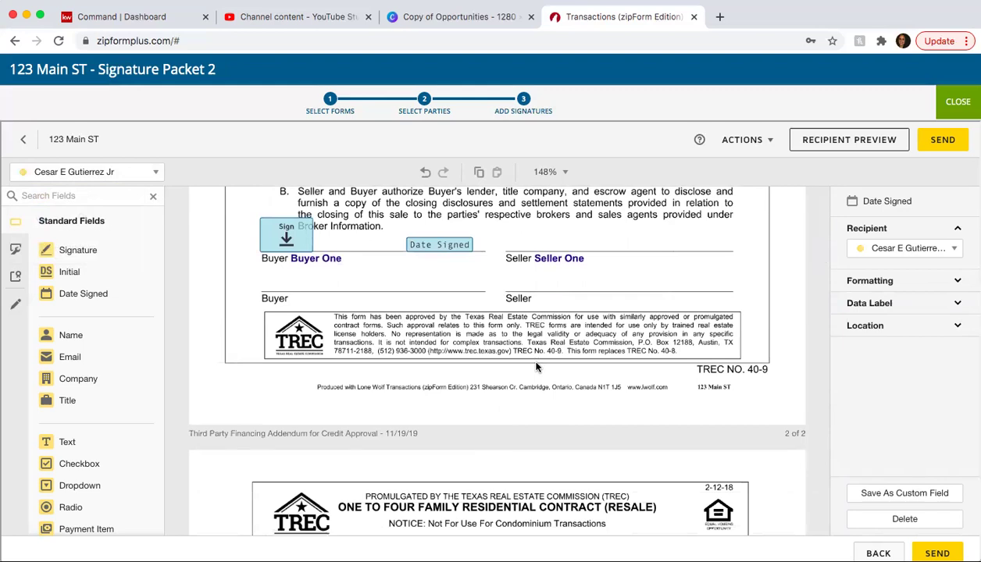
pyautogui.scroll(-12, 536, 367)
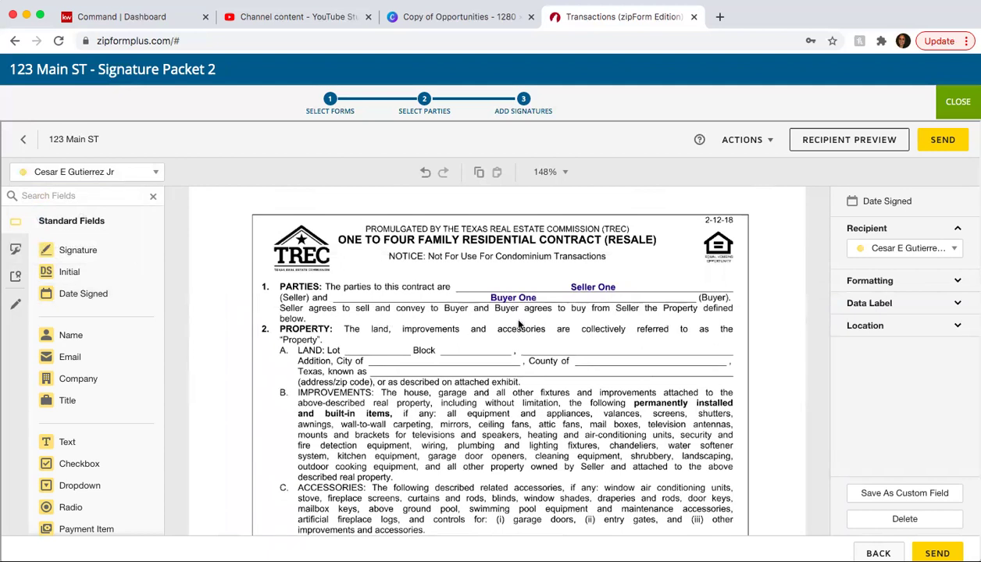
# - Strike through the name Seller One in the Parties line with a markup line
pyautogui.click(14, 303)
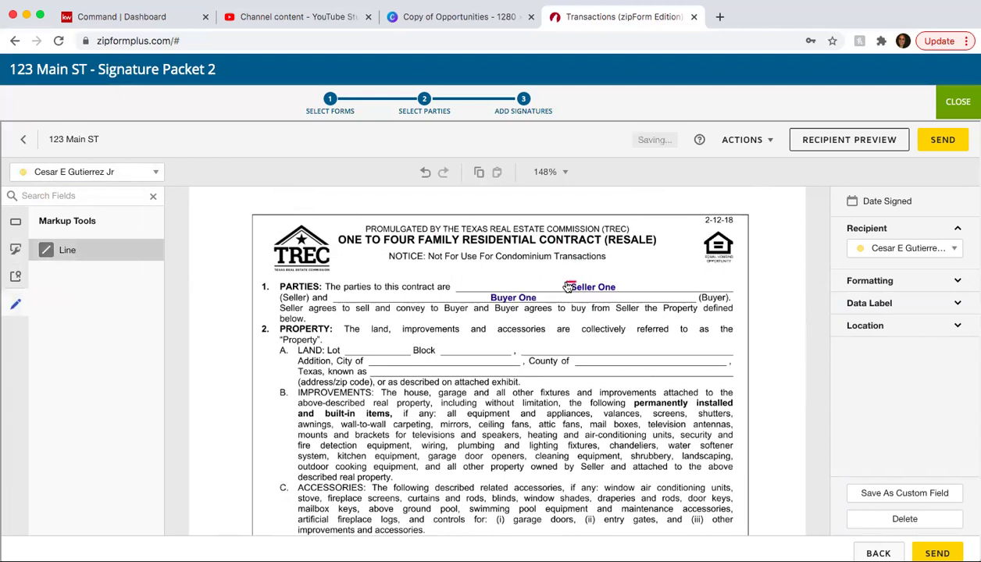
pyautogui.moveTo(563, 287); pyautogui.dragTo(623, 287)
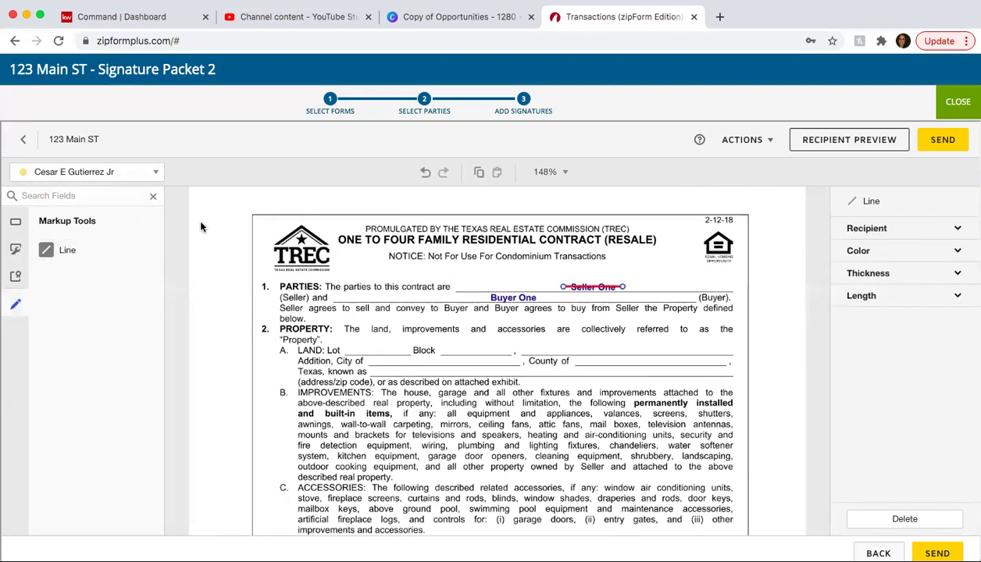
pyautogui.click(15, 224)
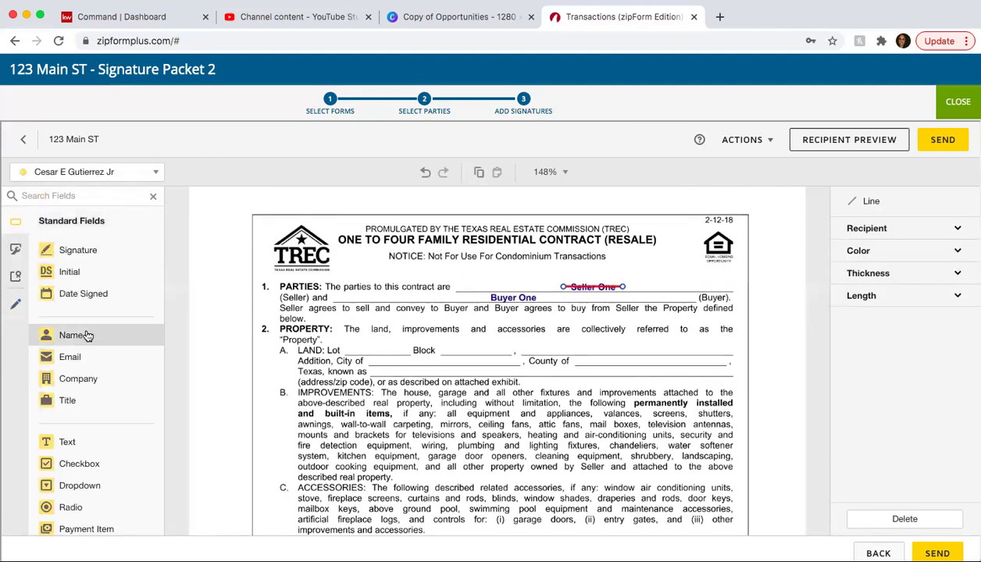
# - Add a text field with the replacement seller's name above it, widened to fit one line
pyautogui.click(88, 442)
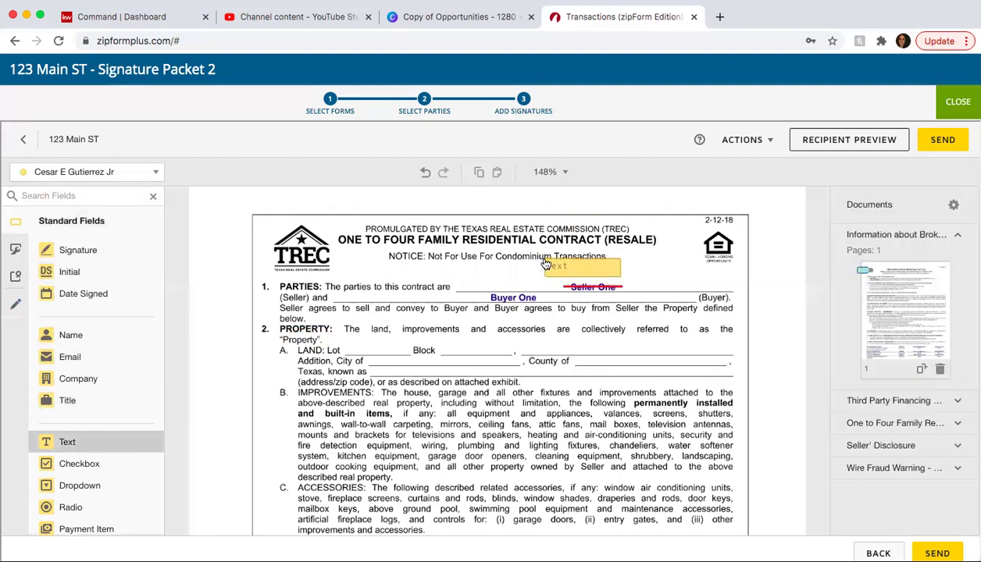
pyautogui.click(578, 264)
pyautogui.click(893, 352)
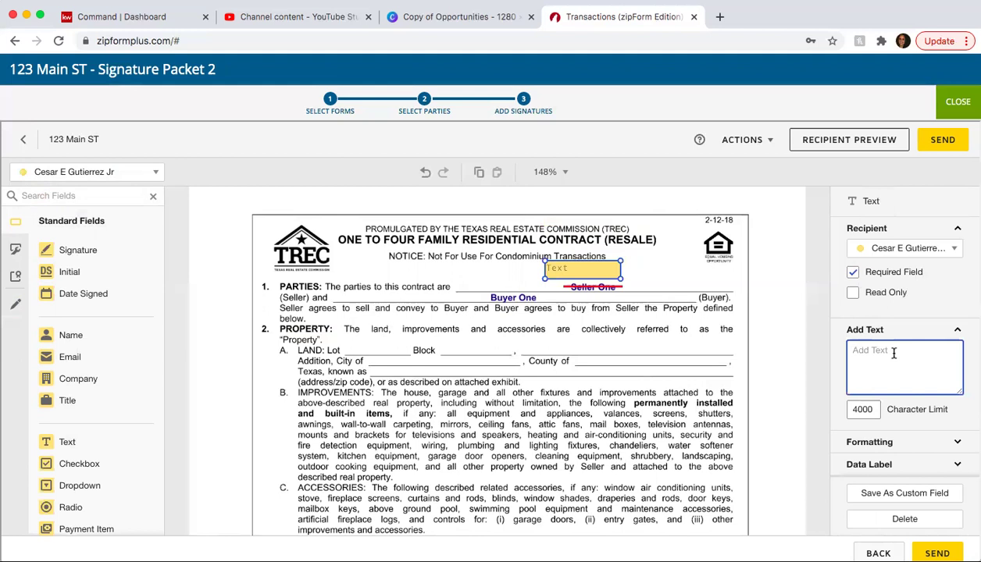
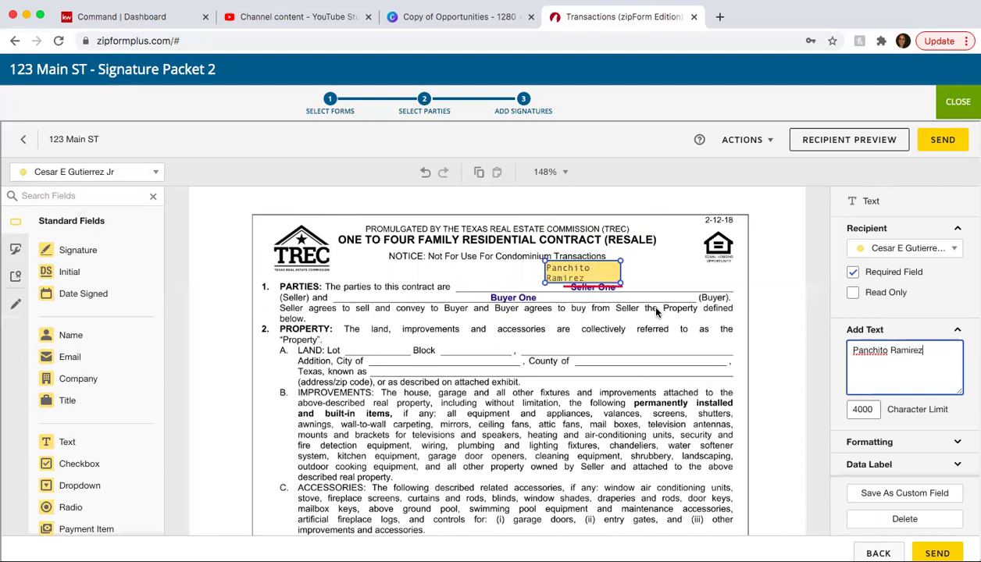
pyautogui.click(645, 307)
pyautogui.click(601, 273)
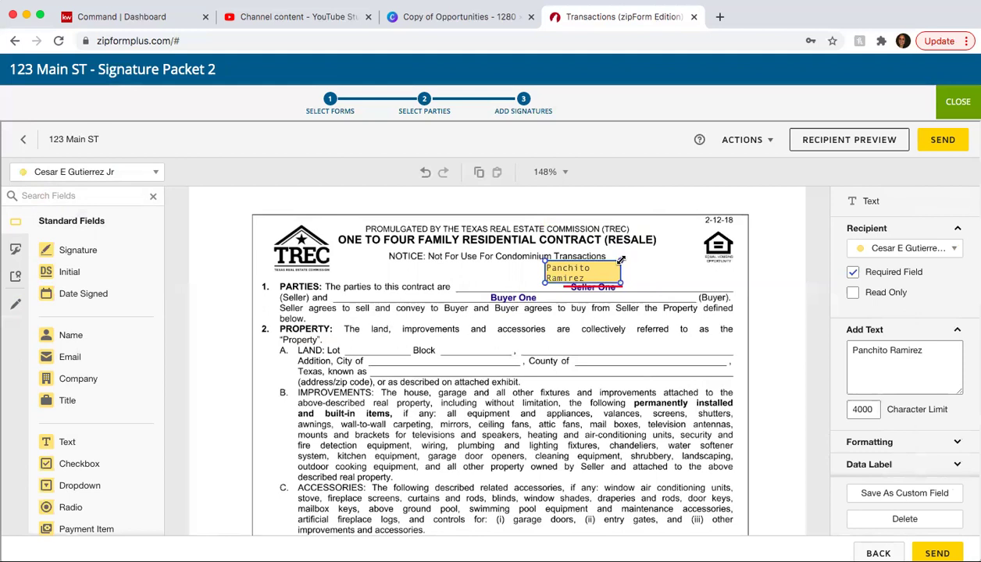
pyautogui.moveTo(620, 260); pyautogui.dragTo(623, 278)
pyautogui.click(658, 315)
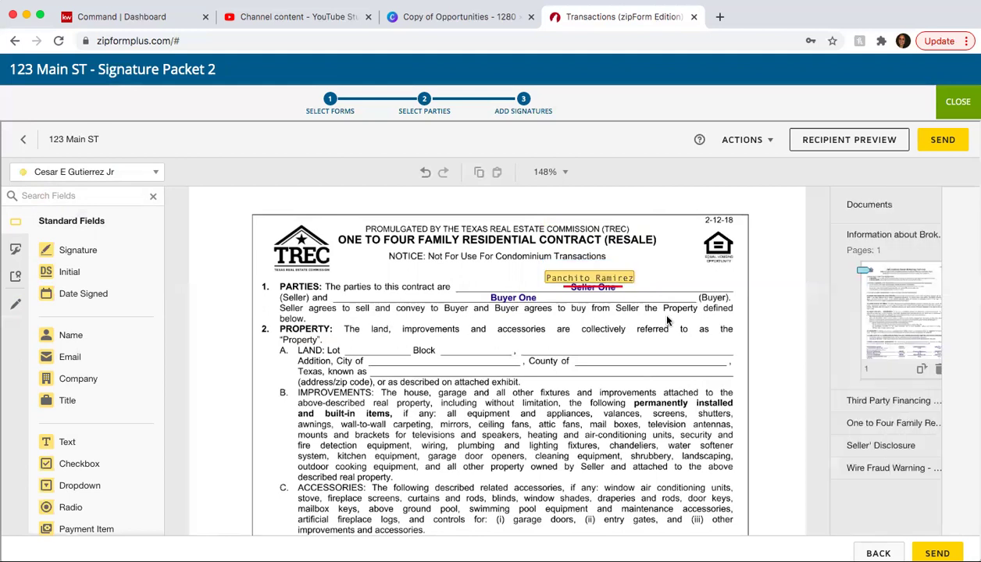
# - Place a Buyer One initial field beside the seller-name correction and send the packet
pyautogui.click(83, 174)
pyautogui.click(63, 212)
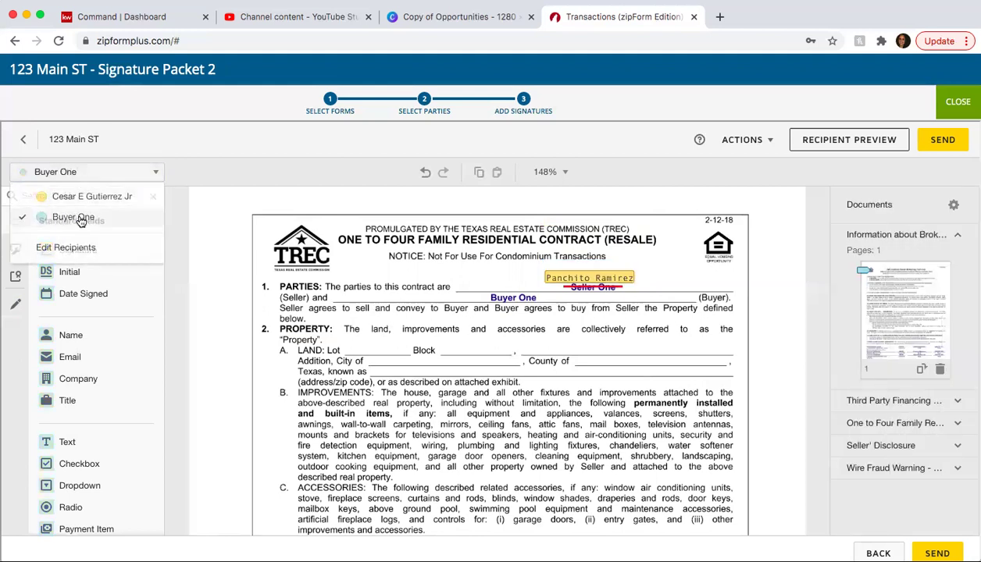
pyautogui.moveTo(67, 269); pyautogui.dragTo(732, 258)
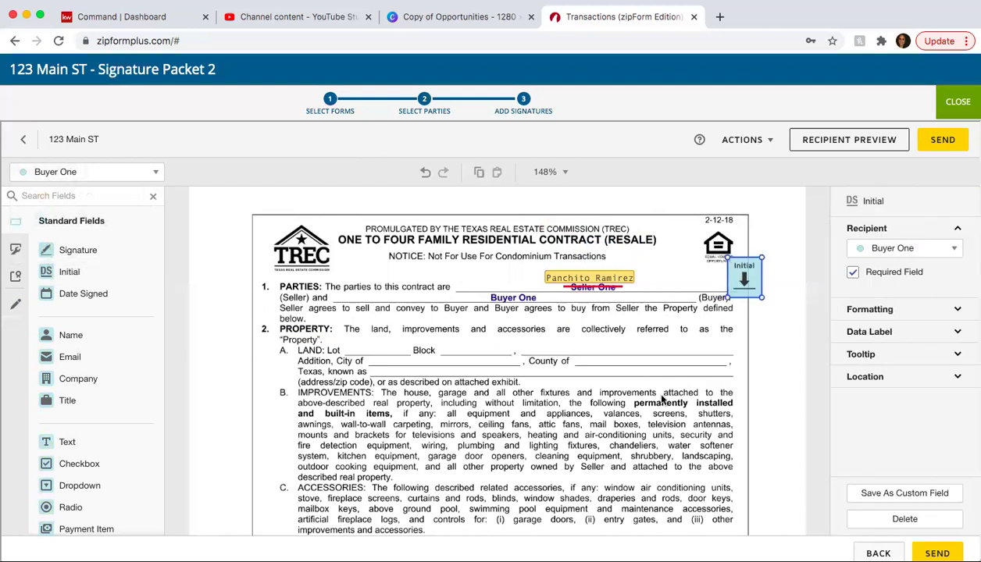
pyautogui.click(941, 140)
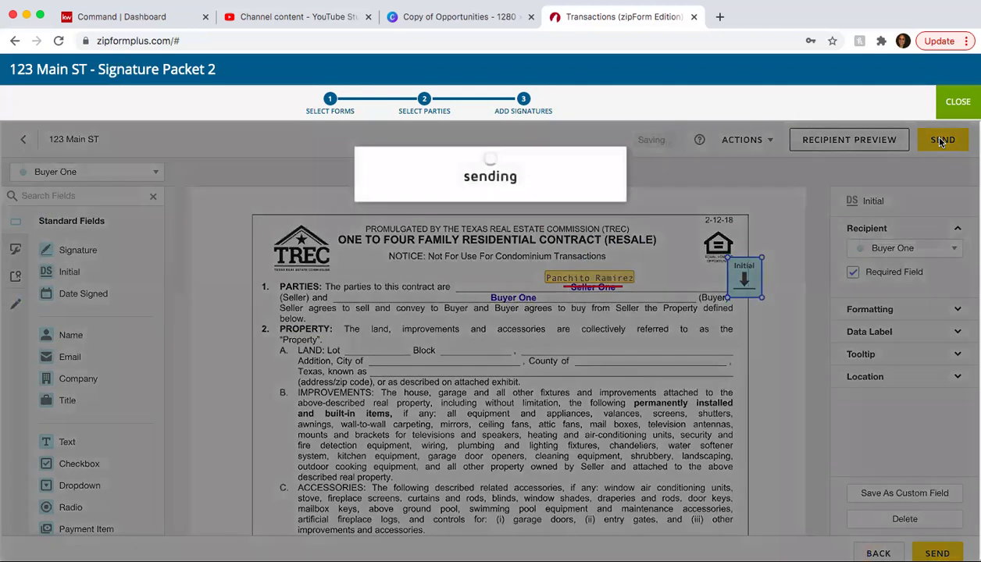